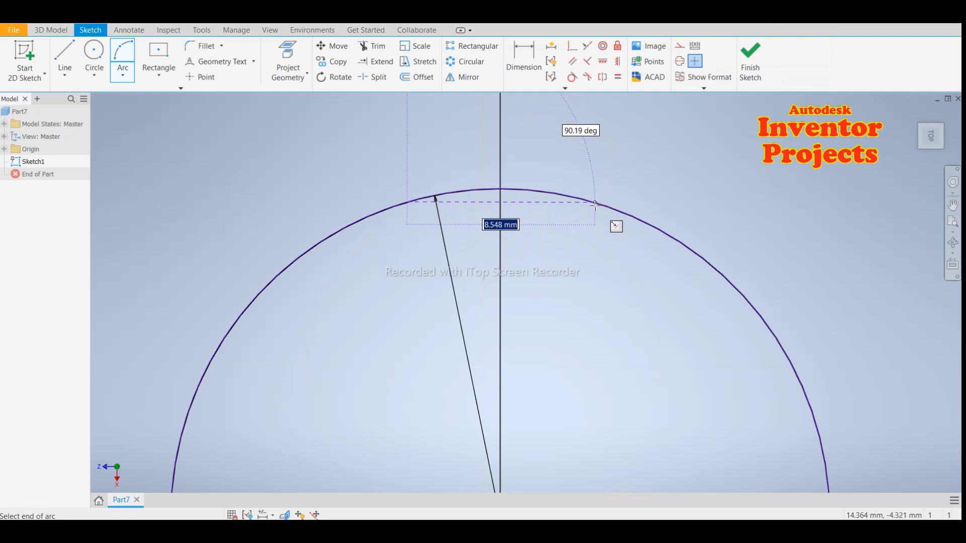
- Complete a three-point arc bulging inward across the upper part of the circle, about 8.5 mm wide with a radius of about 6.8 mm
click(594, 203)
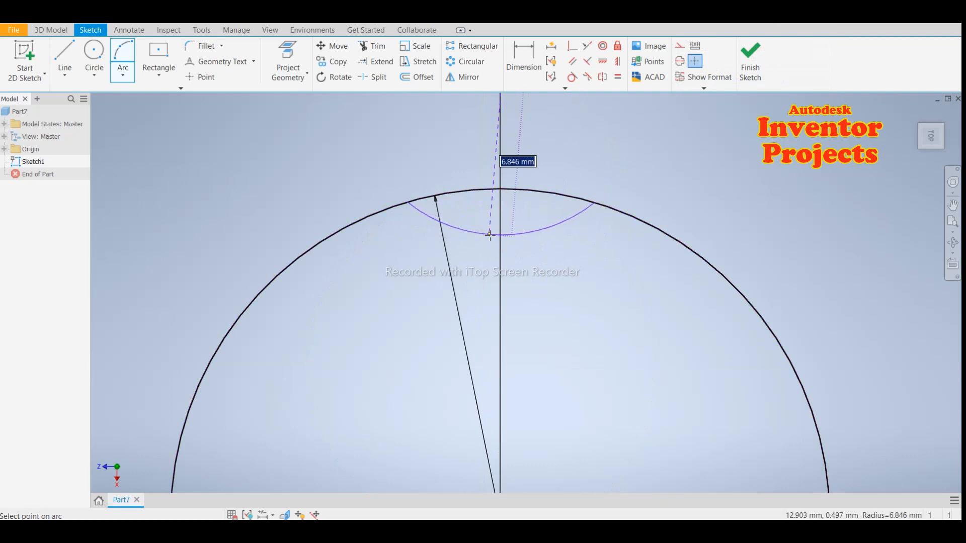
click(489, 234)
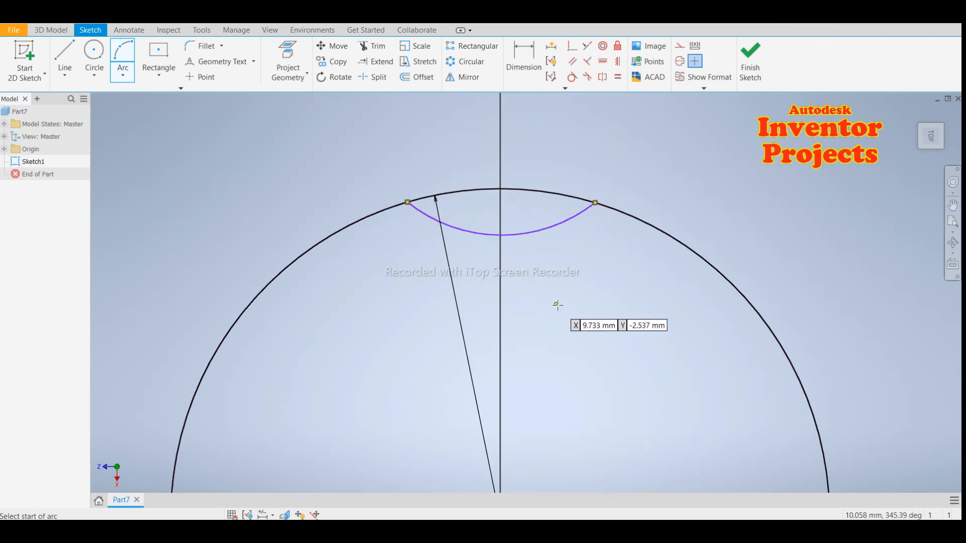
key(Escape)
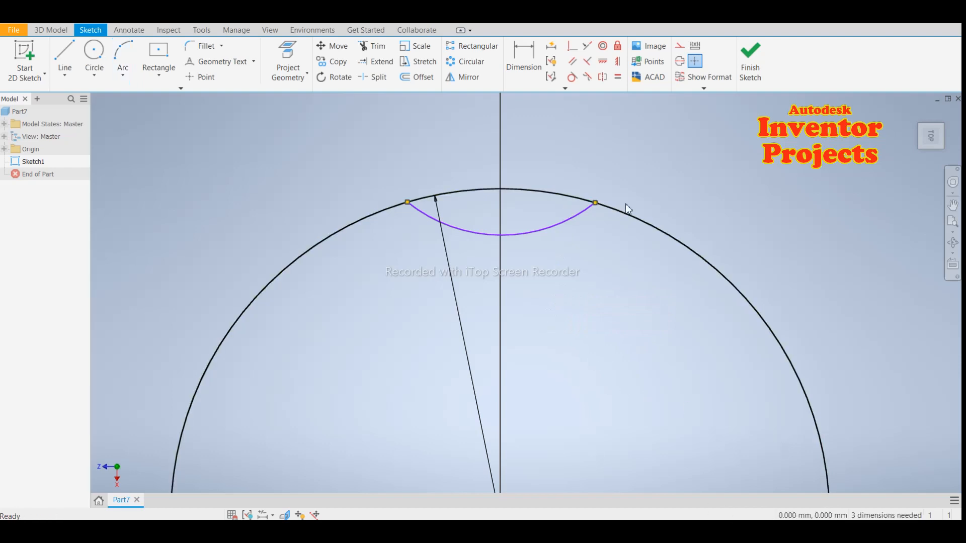
- Align the two endpoints of the small arc with a vertical constraint
click(604, 61)
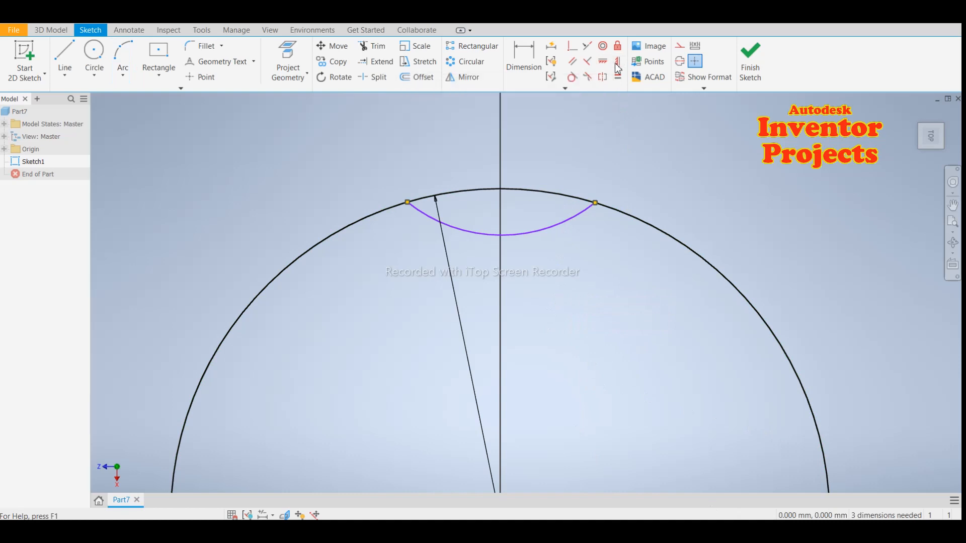
click(597, 204)
click(407, 203)
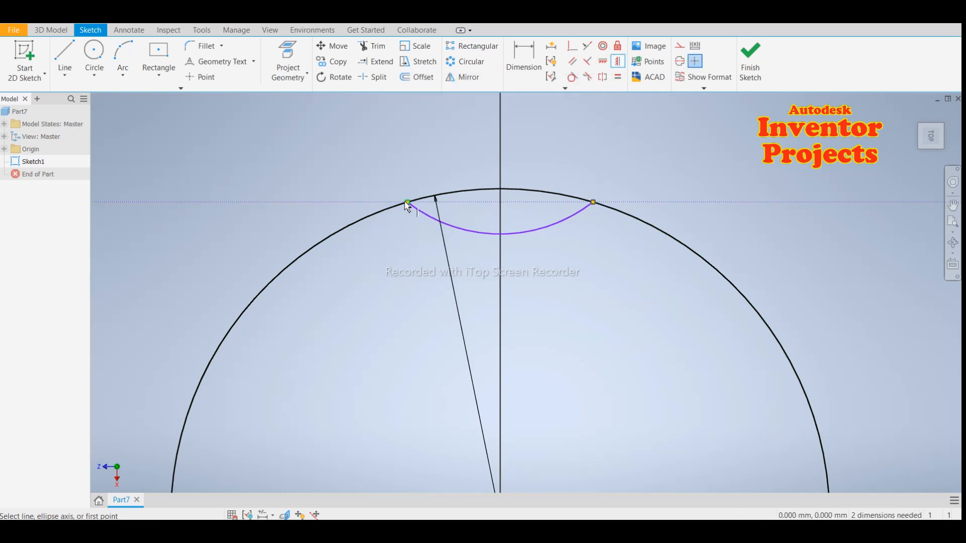
- Dimension the distance between the small arc's two endpoints and set it to 4.71 mm
click(523, 61)
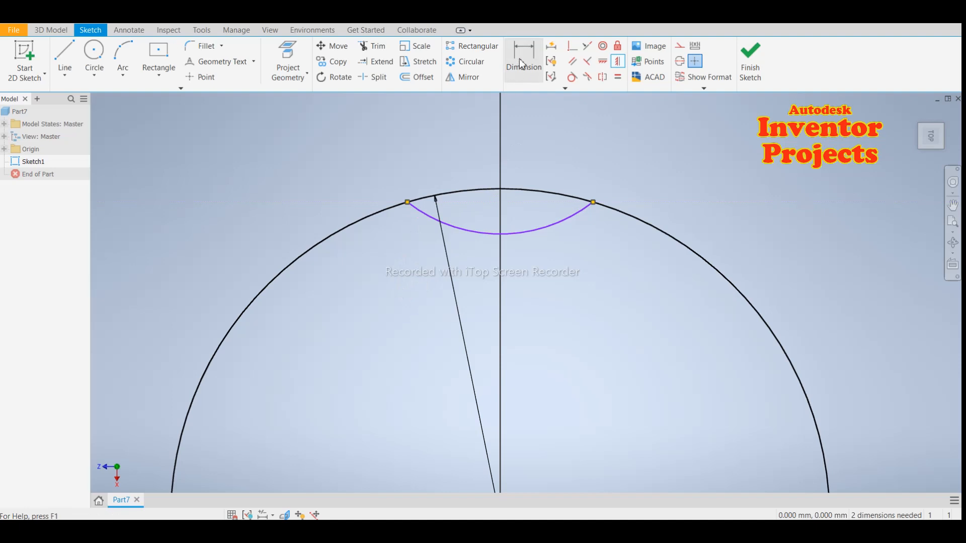
click(594, 202)
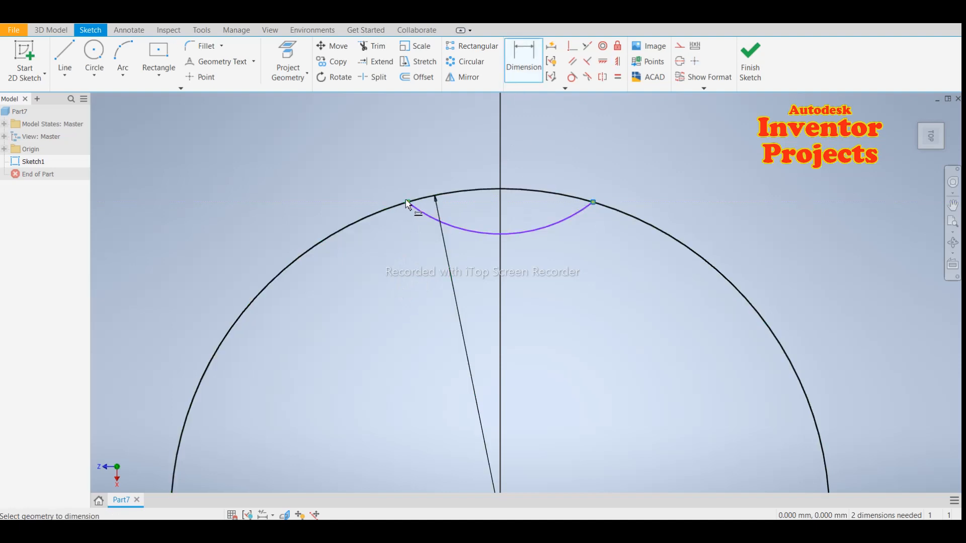
click(408, 202)
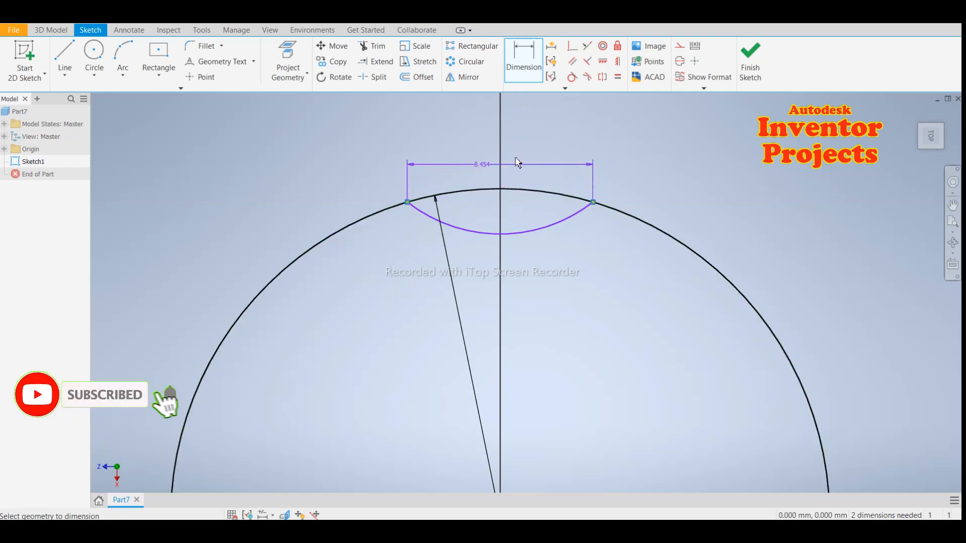
click(539, 152)
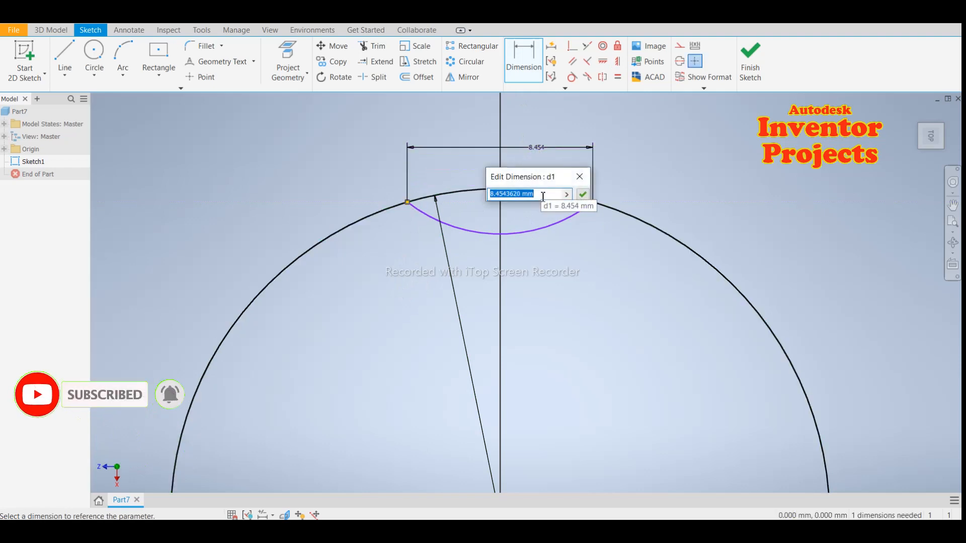
text(4.71)
click(583, 195)
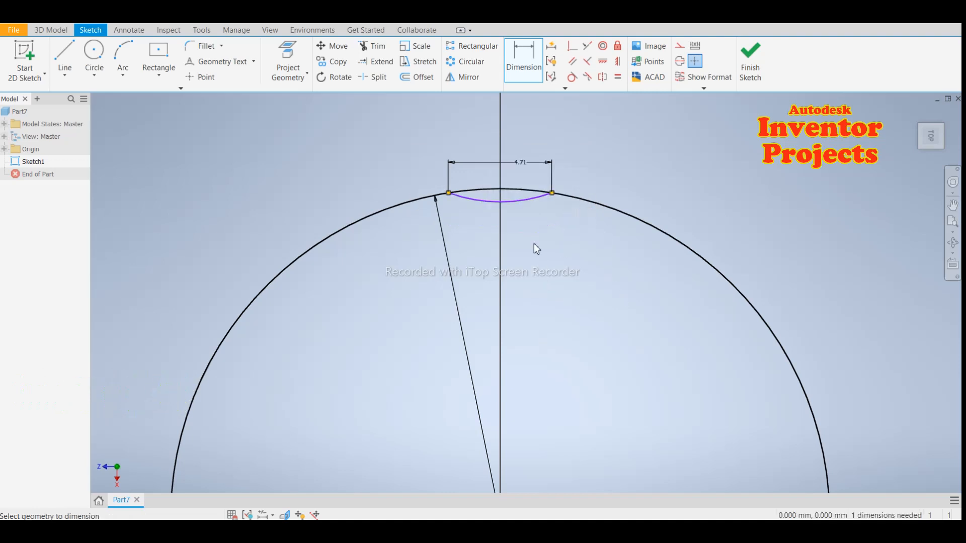
- Dimension the small arc's radius and set it to 3 mm
click(522, 204)
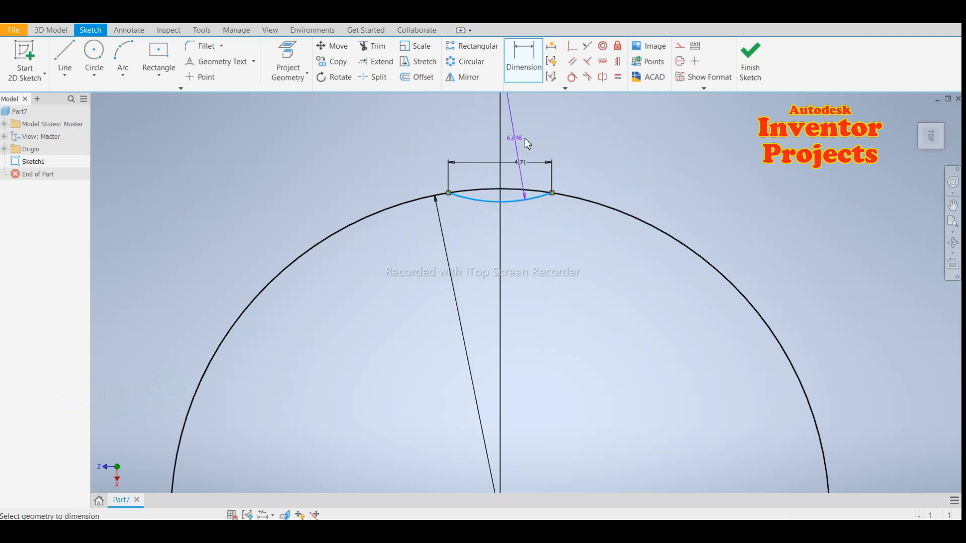
click(522, 141)
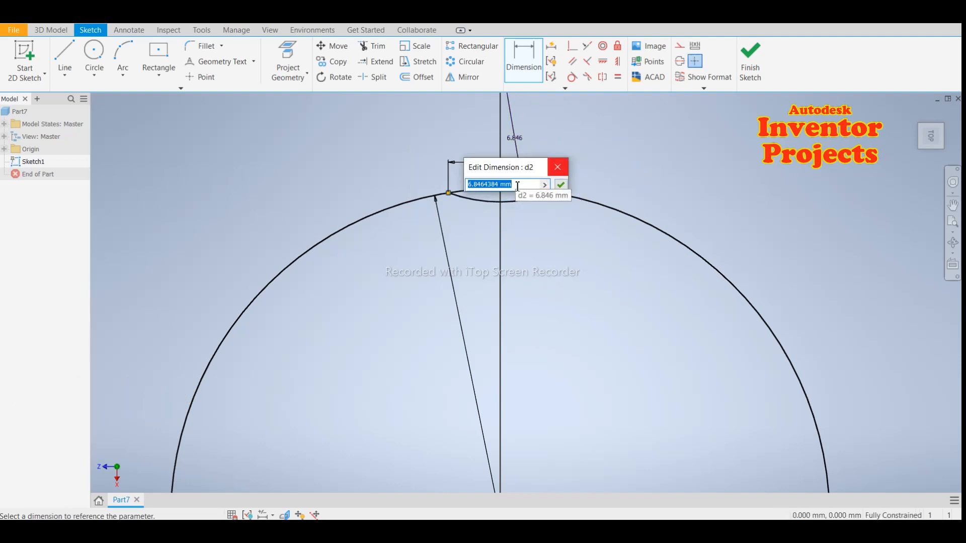
text(3)
click(561, 185)
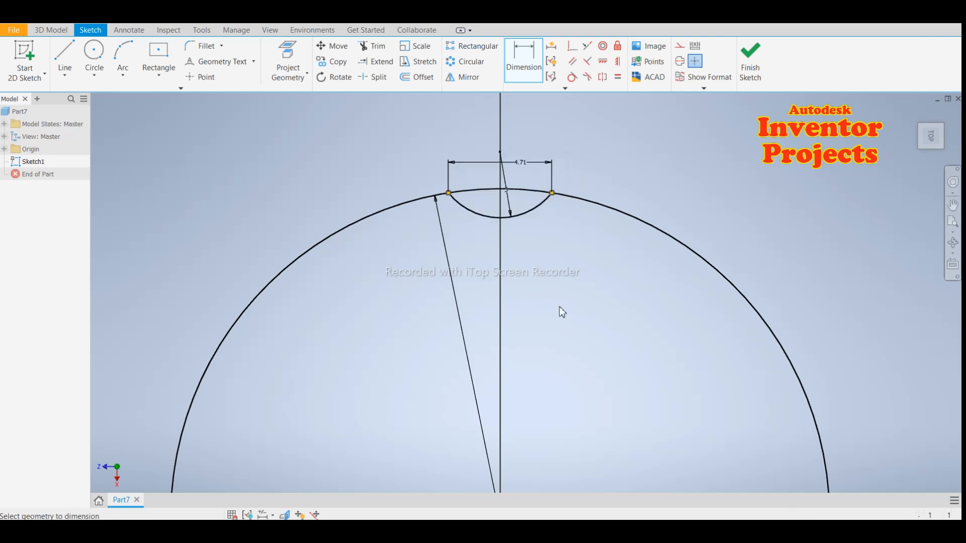
- Examine the dimensioned arc on the circle and the sketch's constraint status
middle_drag(564, 292, 566, 316)
scroll(566, 316, up, 3)
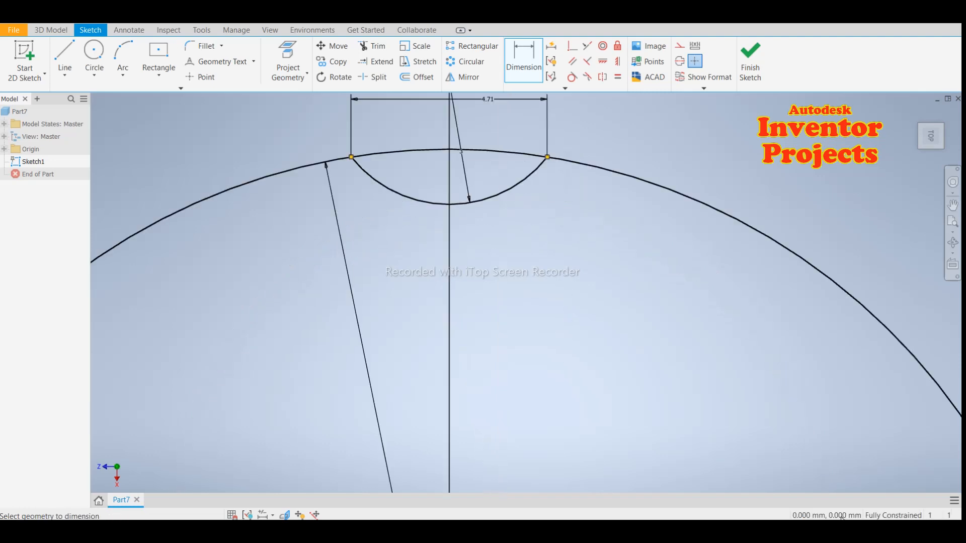
scroll(556, 323, down, 5)
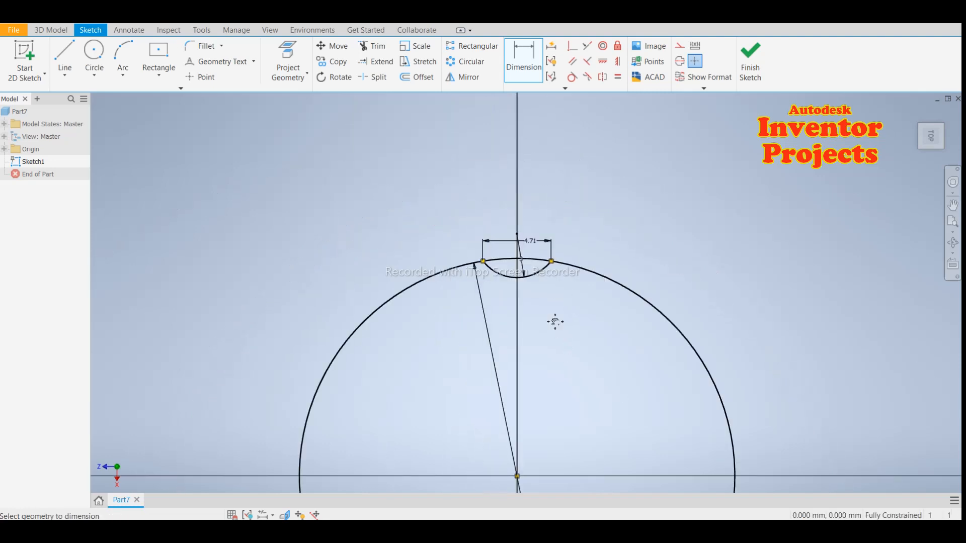
middle_drag(556, 322, 543, 227)
scroll(543, 227, up, 5)
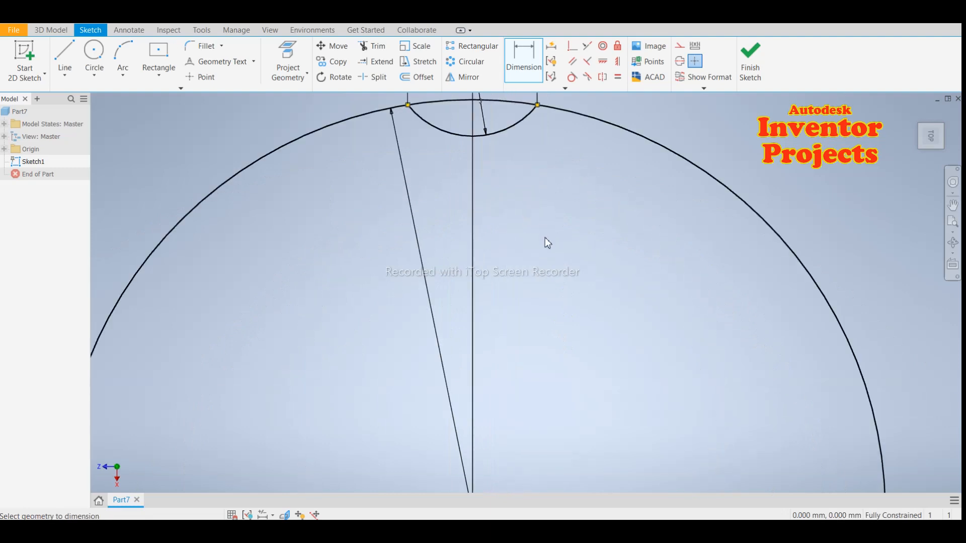
scroll(545, 237, up, 3)
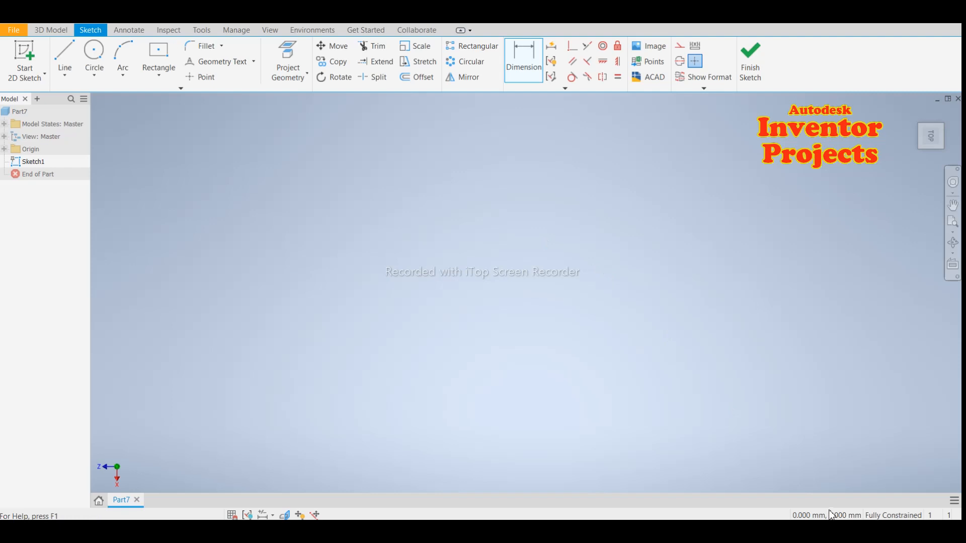
scroll(722, 458, down, 5)
middle_drag(590, 359, 525, 273)
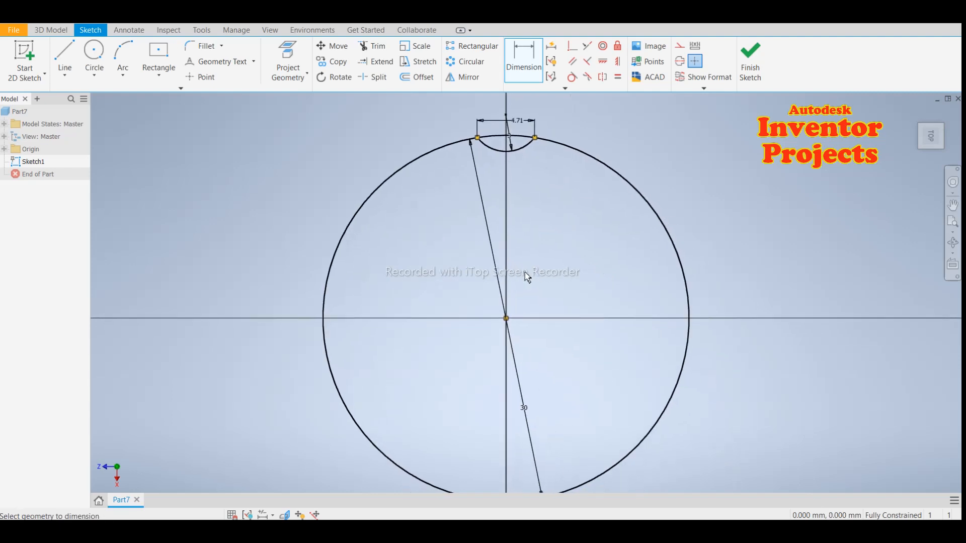
- Create a circular pattern of the small arc around the circle's center with 20 instances over 360 degrees
click(465, 61)
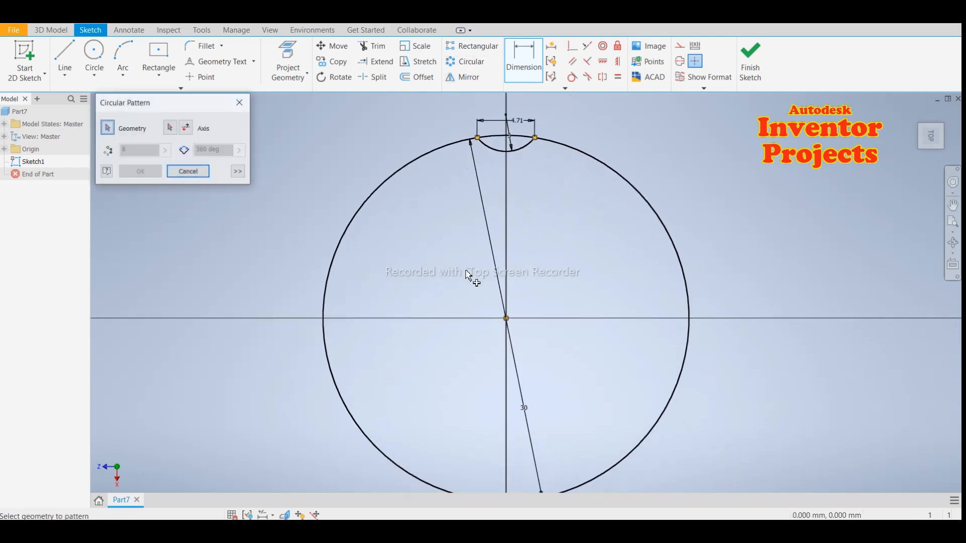
click(524, 150)
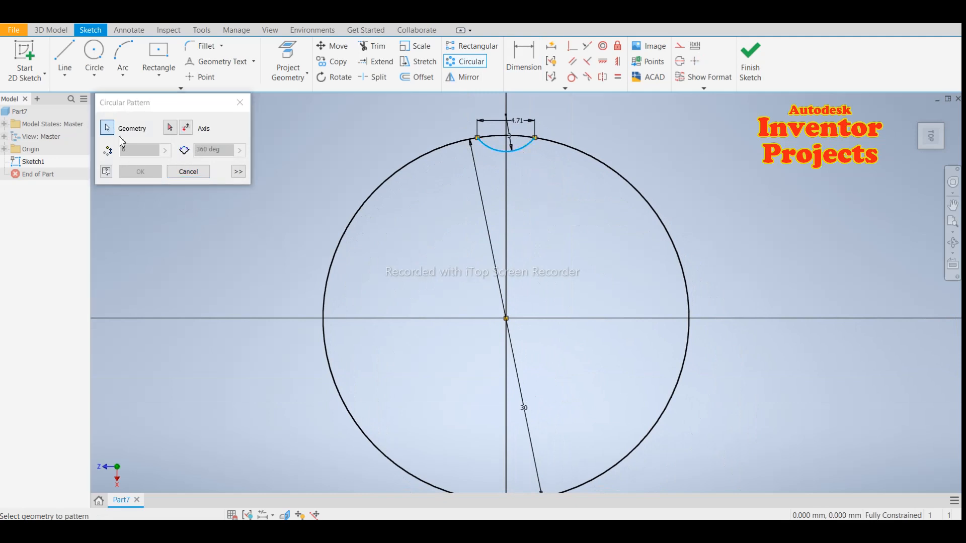
click(170, 128)
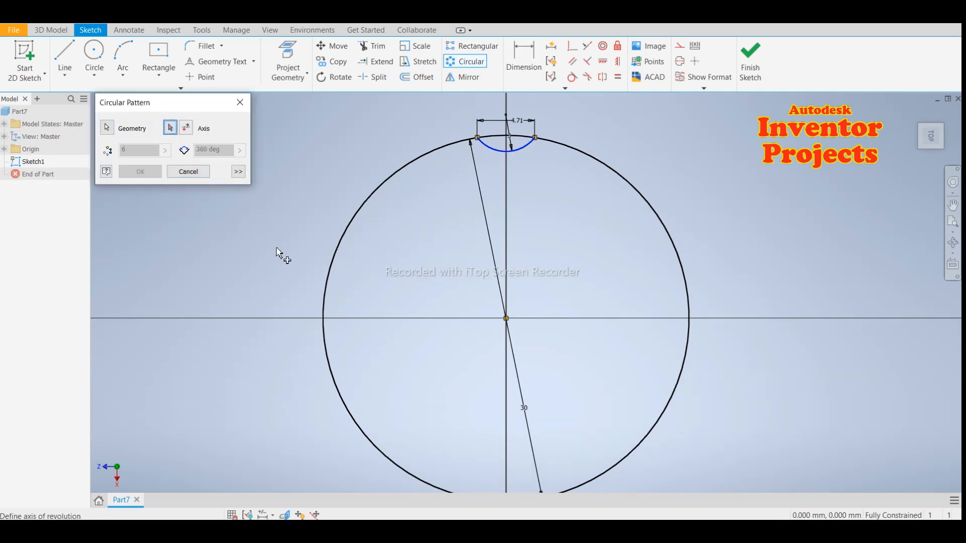
click(506, 320)
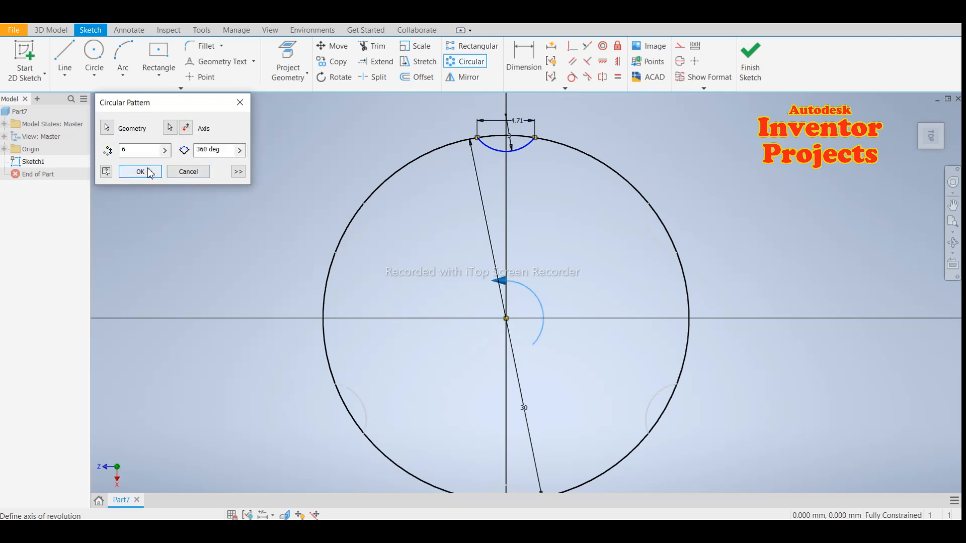
double_click(122, 150)
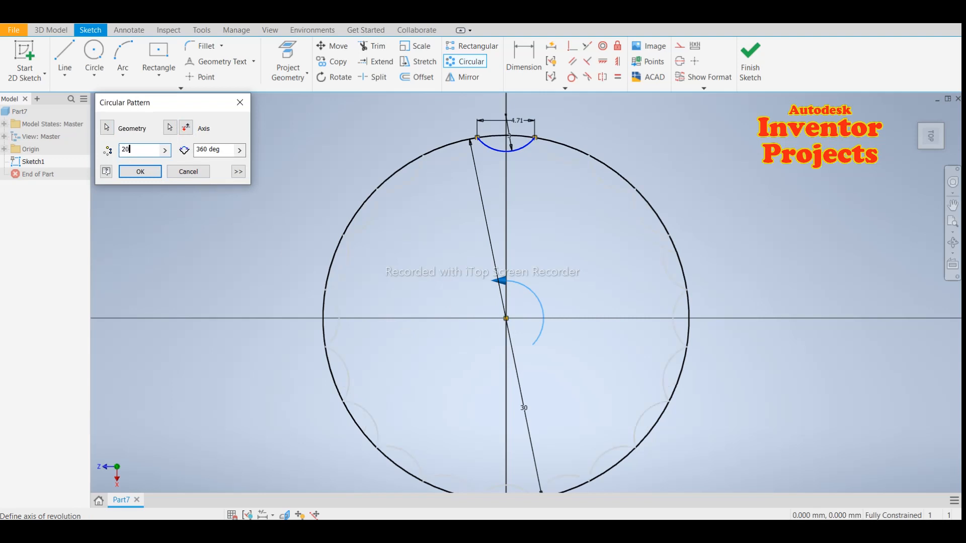
click(238, 172)
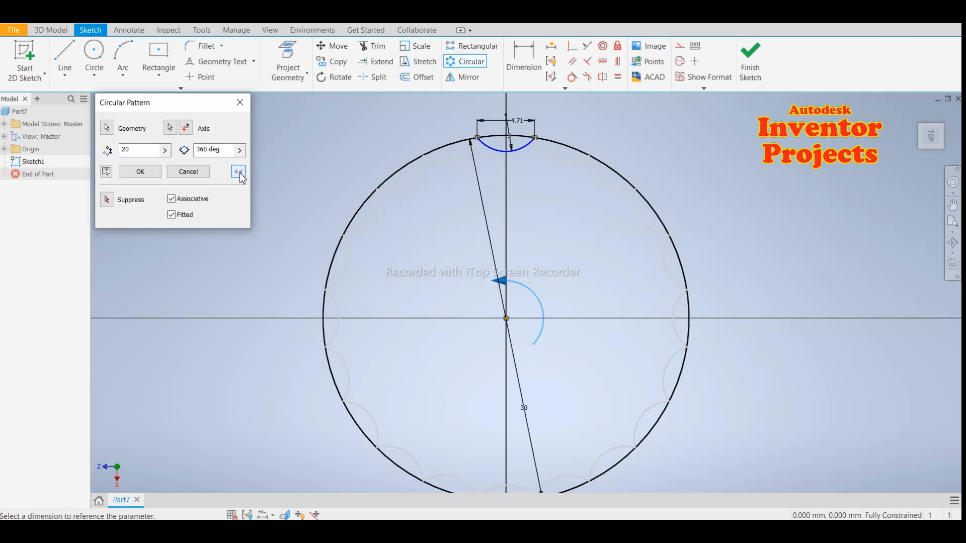
click(239, 173)
click(141, 171)
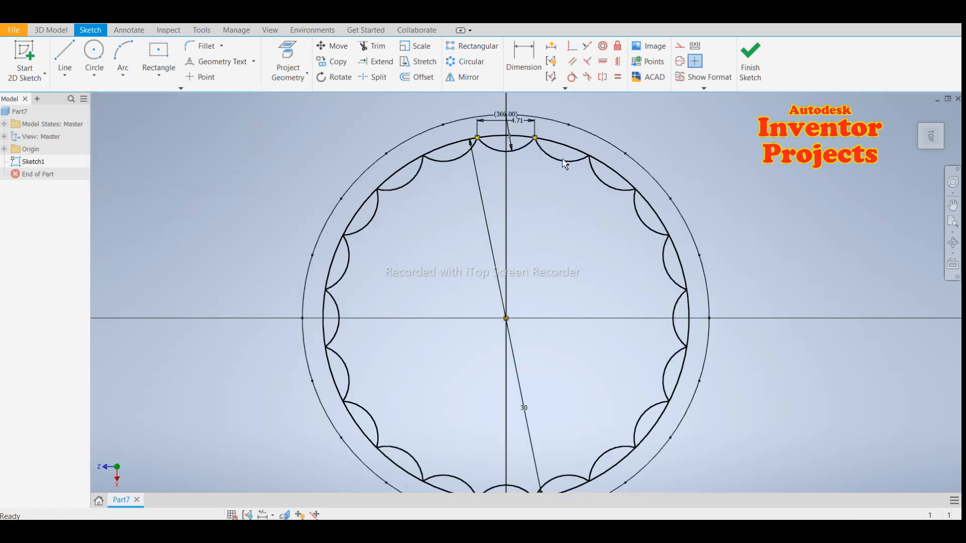
- Examine closely the corners where neighbouring patterned arcs meet on the circle, then the whole pattern
scroll(564, 164, up, 6)
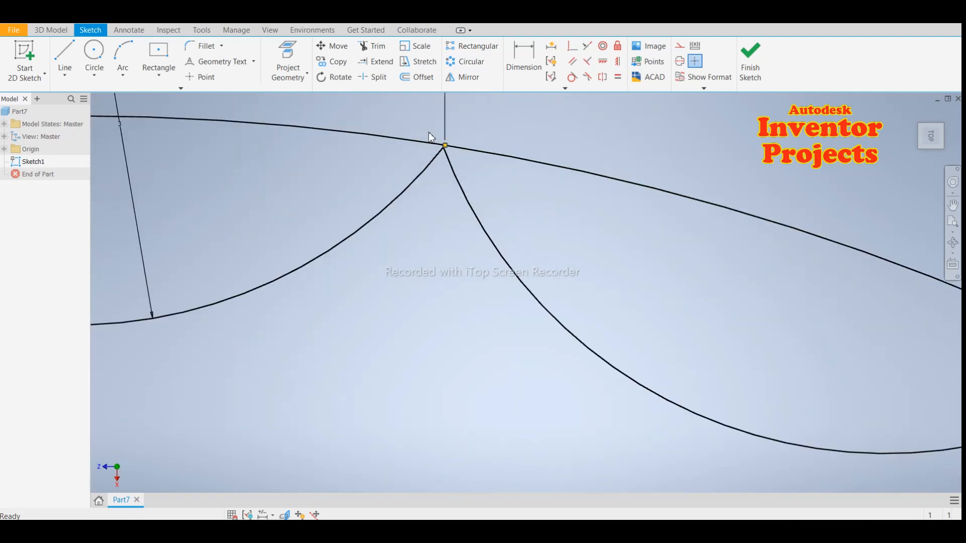
scroll(434, 142, down, 5)
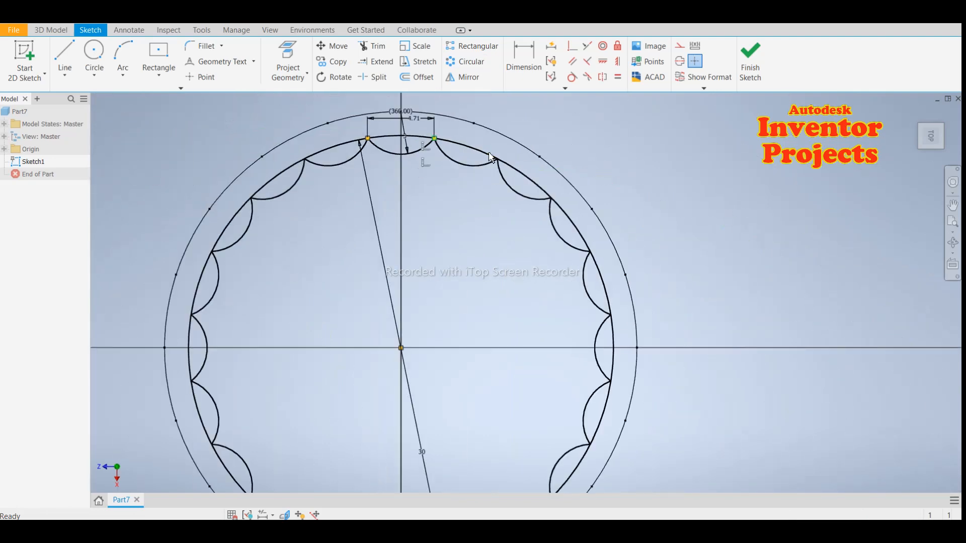
scroll(503, 169, up, 6)
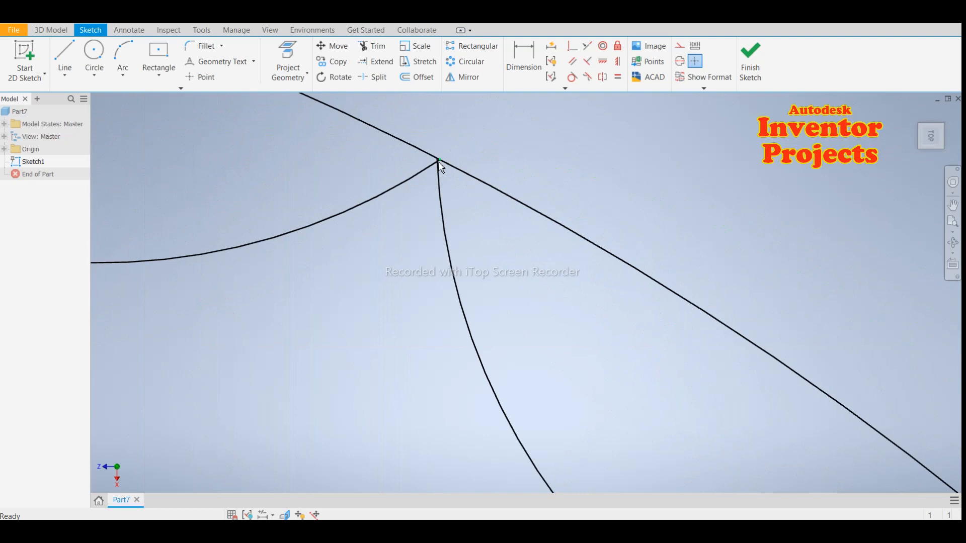
scroll(443, 186, up, 4)
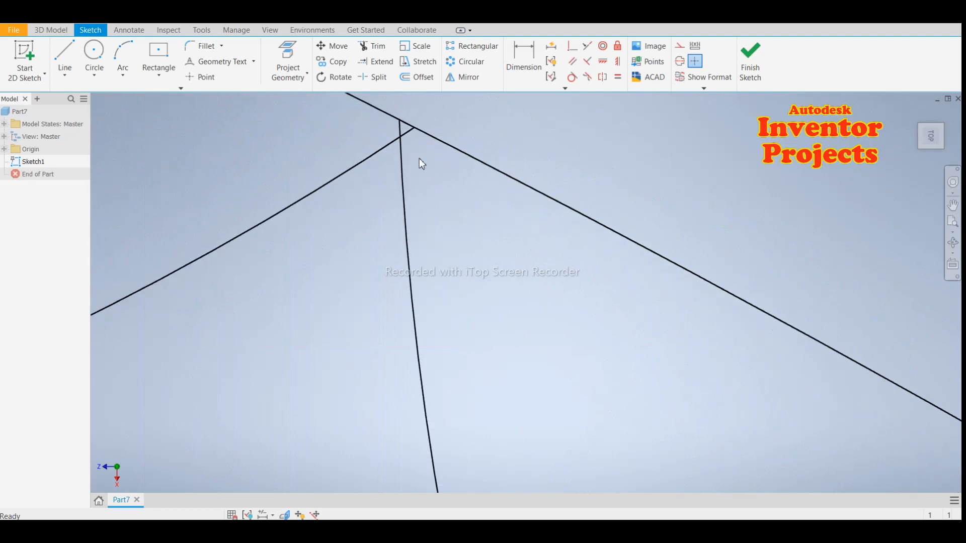
key(F2)
drag(451, 230, 462, 249)
scroll(462, 249, down, 10)
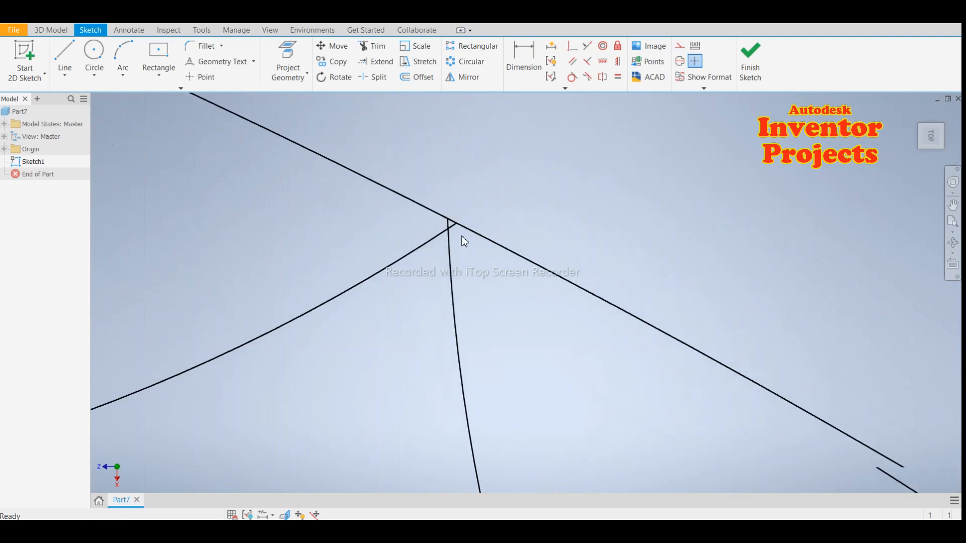
scroll(442, 317, down, 3)
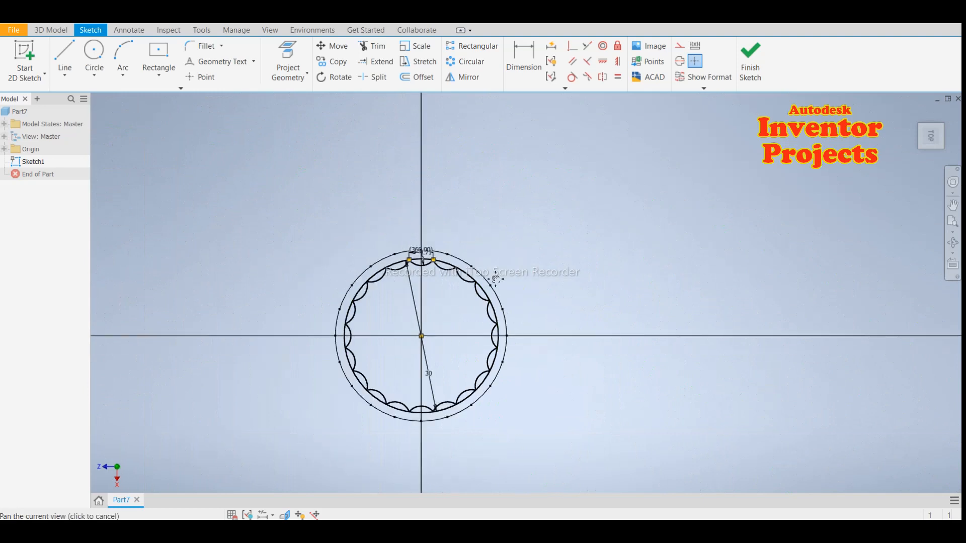
middle_drag(440, 325, 521, 262)
scroll(527, 261, up, 3)
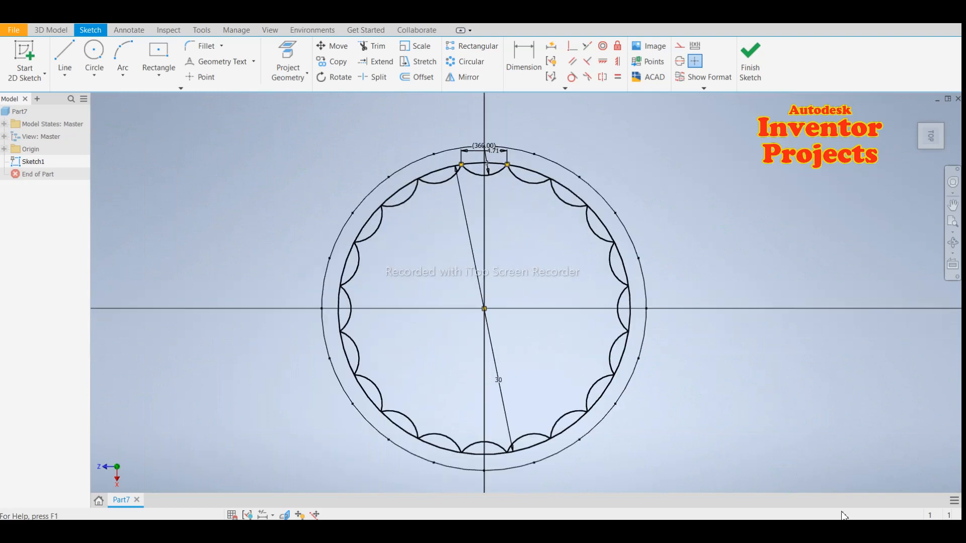
- Finish the sketch and extrude the scalloped profile inside the circle by 0.1 mm
click(751, 62)
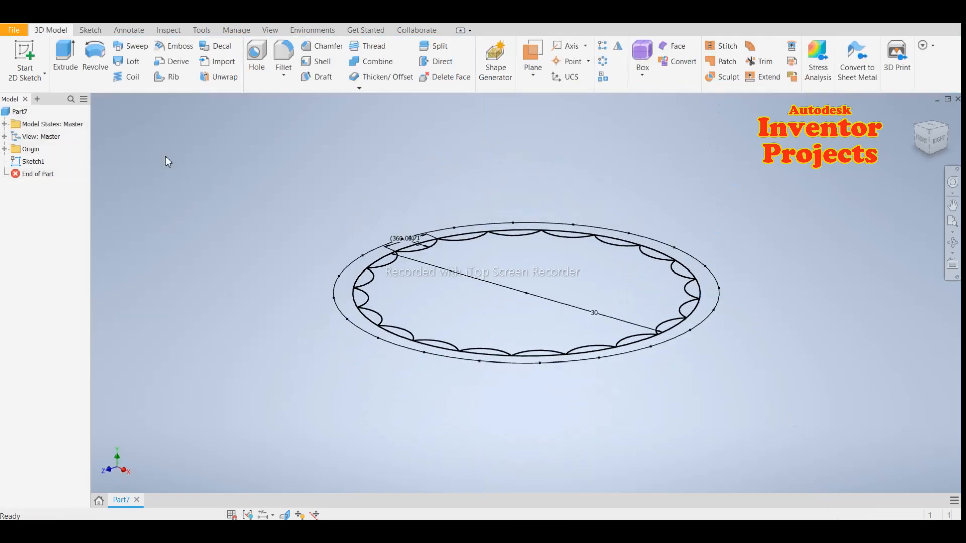
click(77, 73)
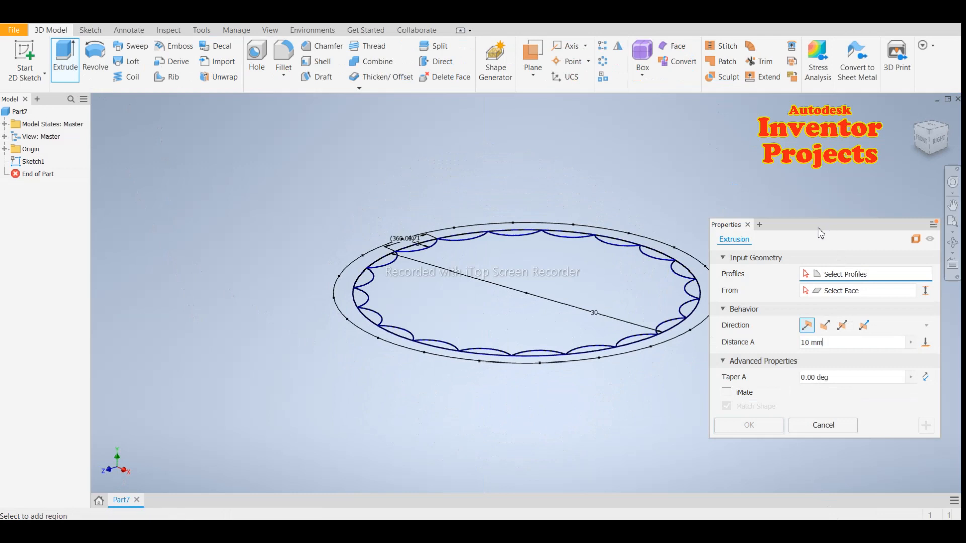
drag(820, 225, 237, 152)
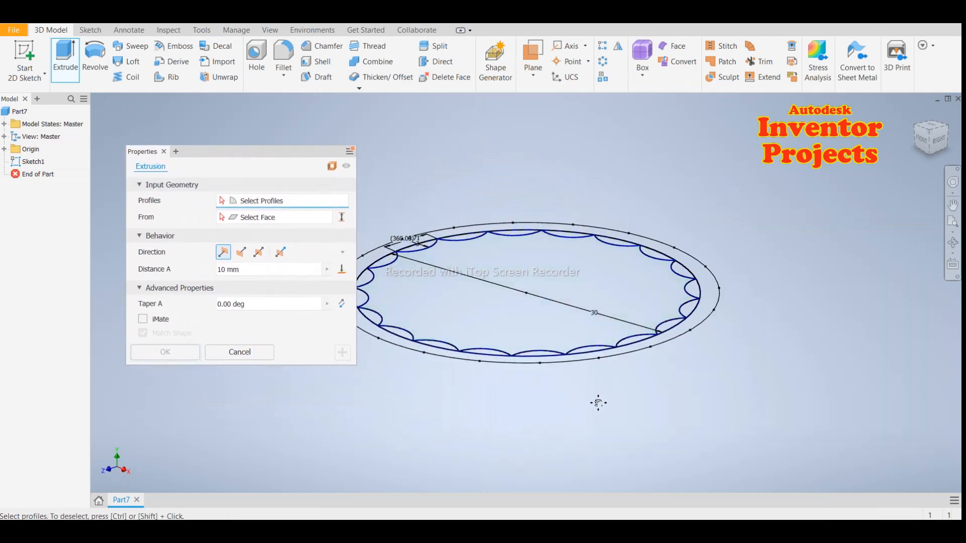
middle_drag(596, 403, 656, 418)
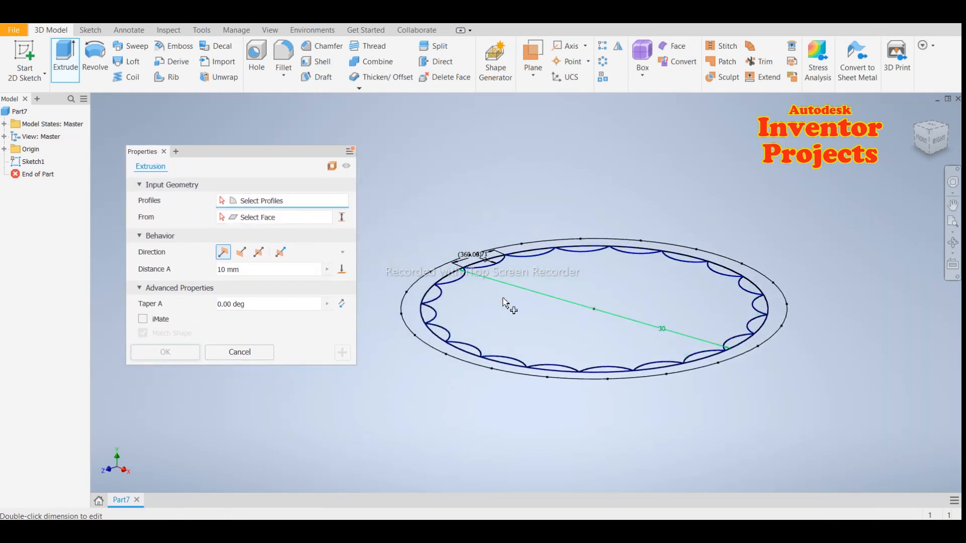
click(517, 318)
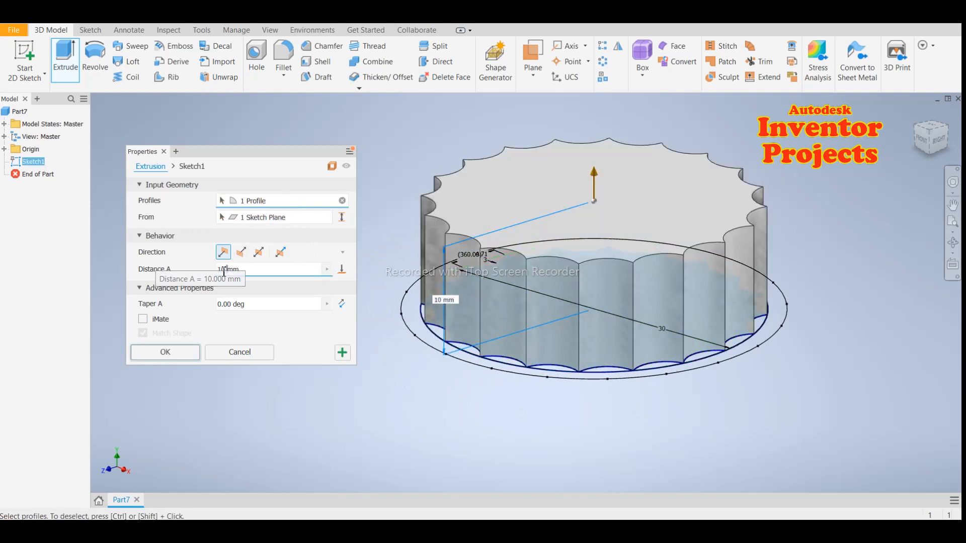
drag(224, 269, 211, 273)
text(0.1)
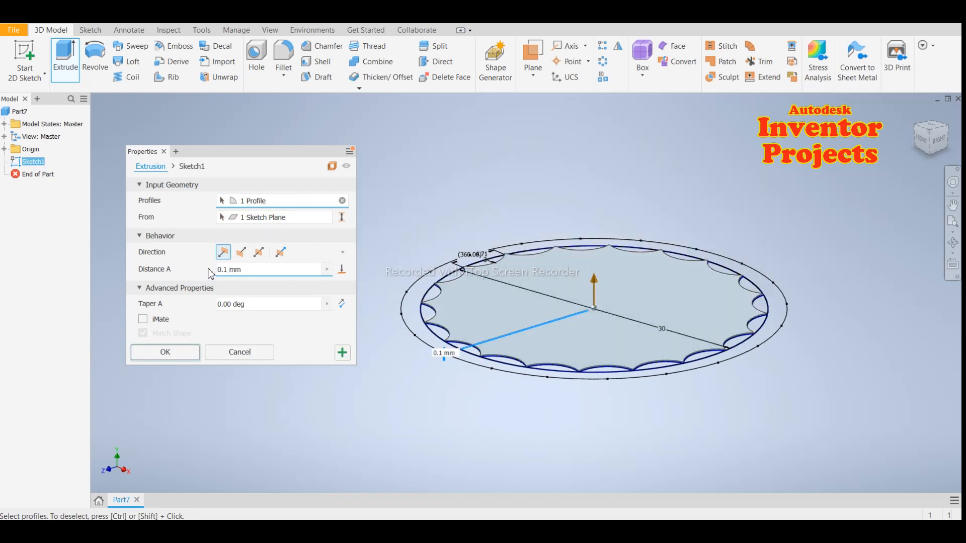
click(193, 352)
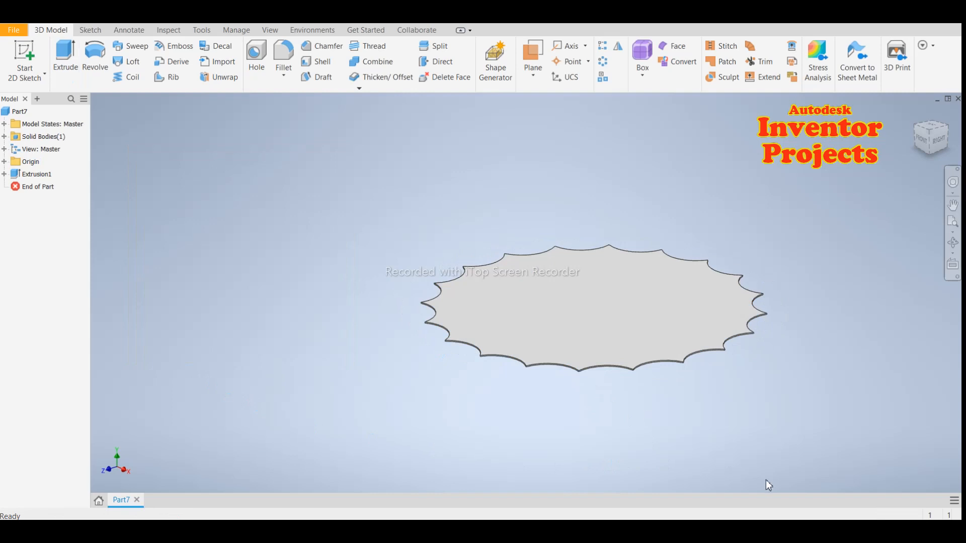
- Create a work plane offset 4 mm above the thin scalloped disc's flat face
middle_drag(502, 388, 459, 399)
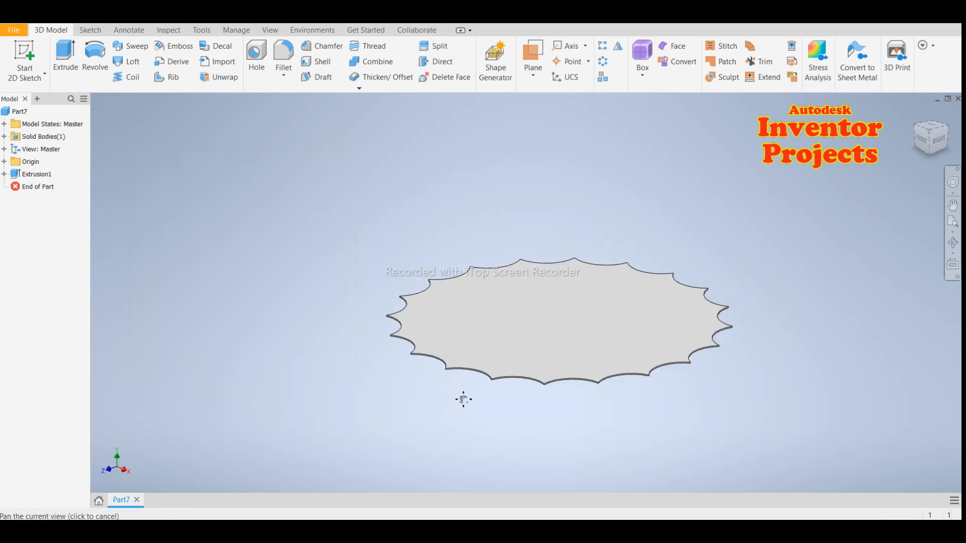
click(533, 75)
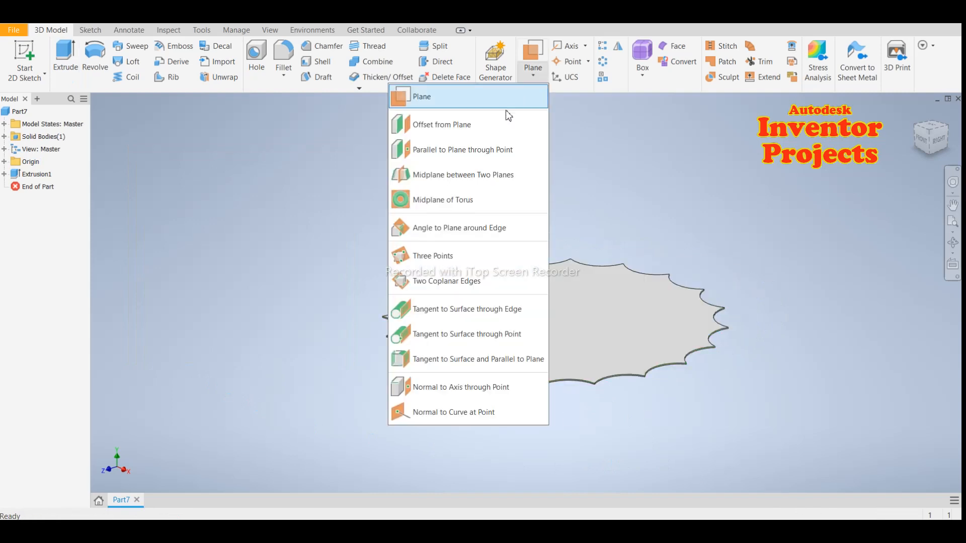
click(456, 131)
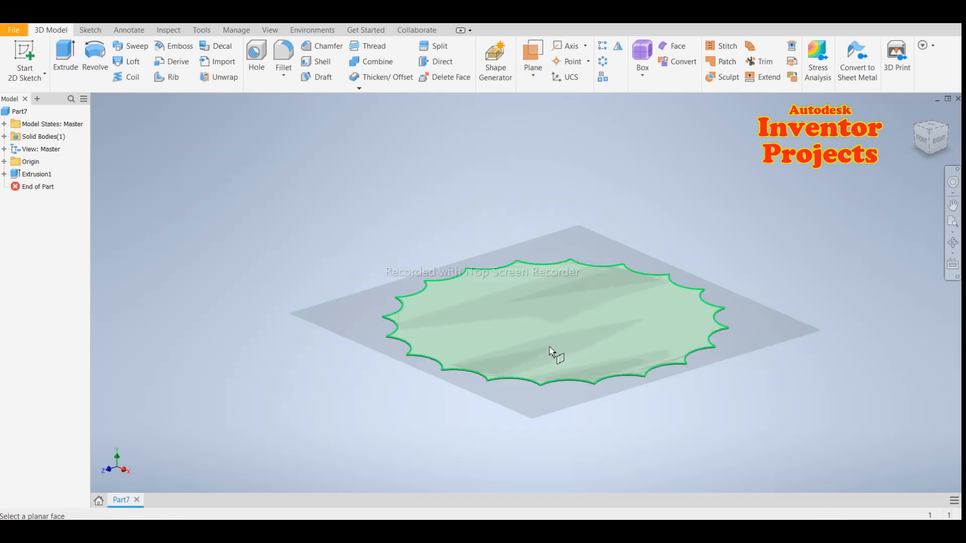
click(557, 311)
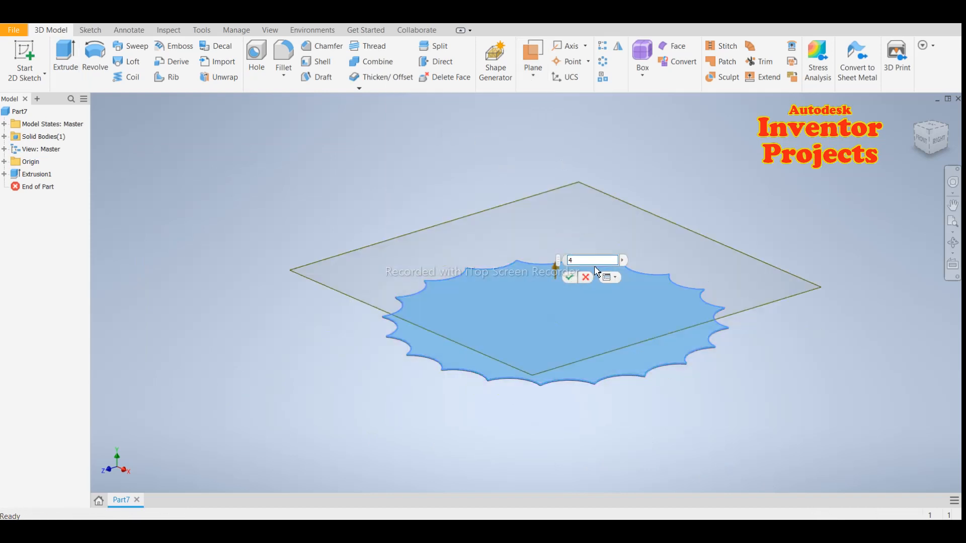
click(572, 280)
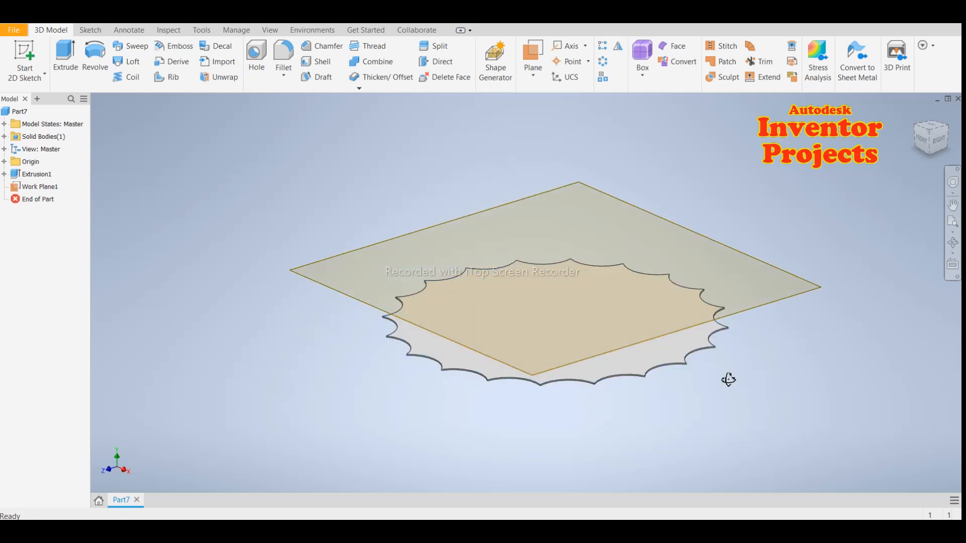
- Sketch a 26.5 mm diameter circle centered on the origin on the offset plane and finish the sketch
shift+middle_drag(729, 380, 712, 398)
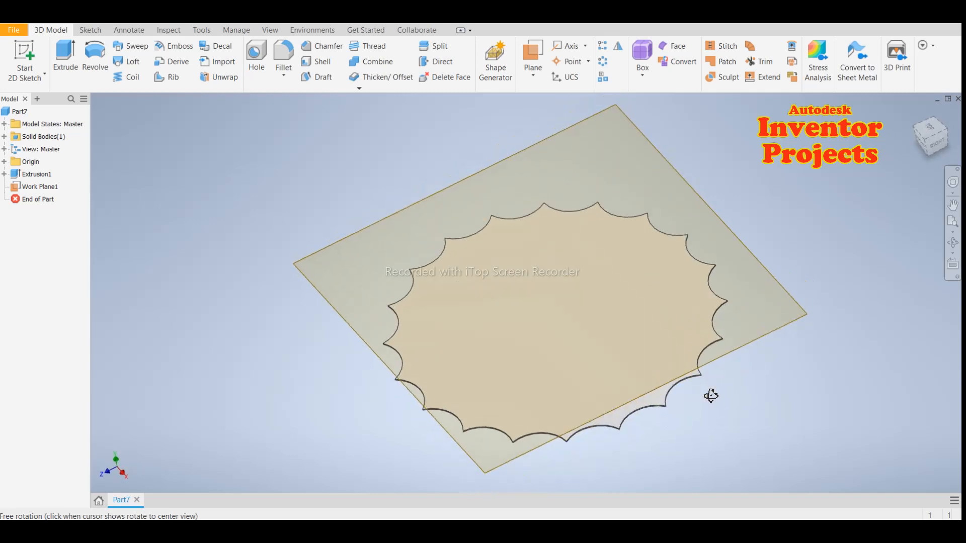
click(789, 325)
click(816, 319)
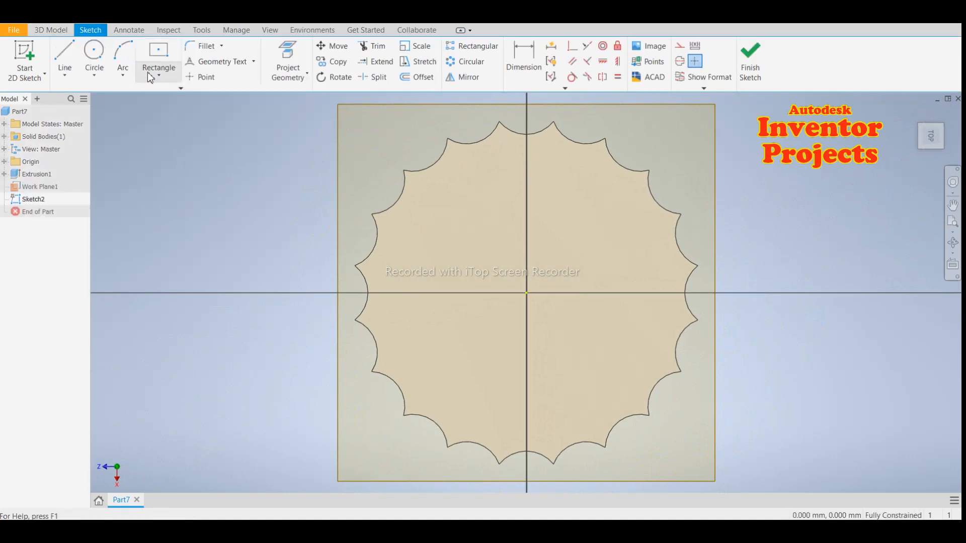
click(94, 53)
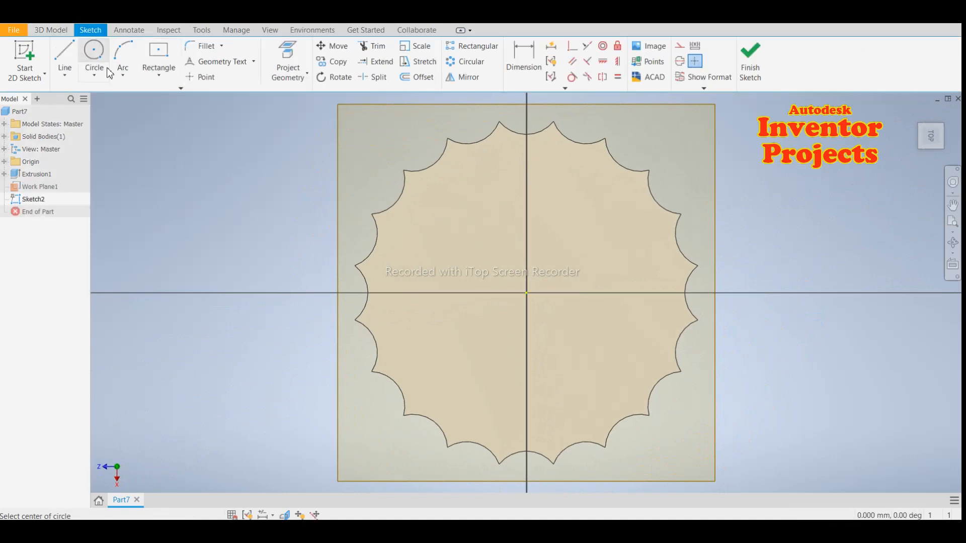
click(527, 293)
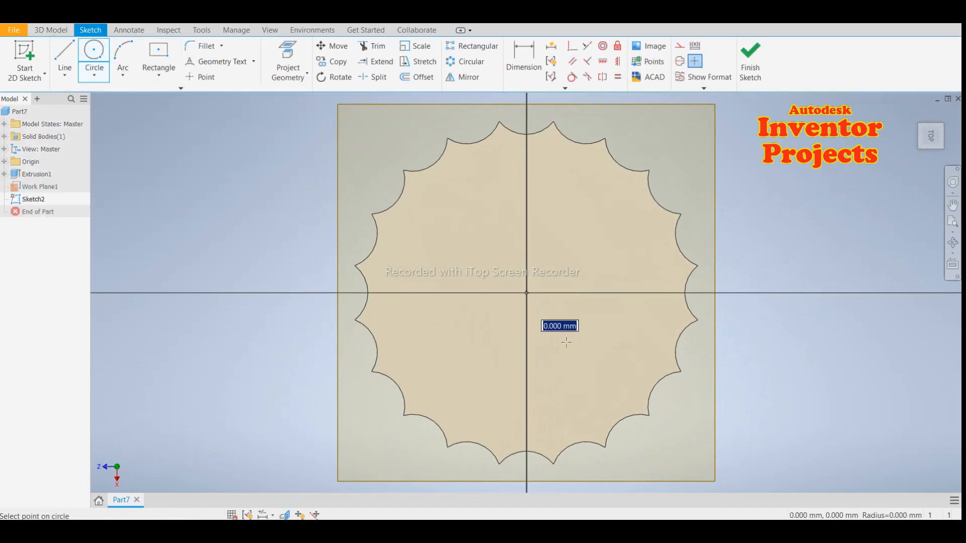
text(26.5)
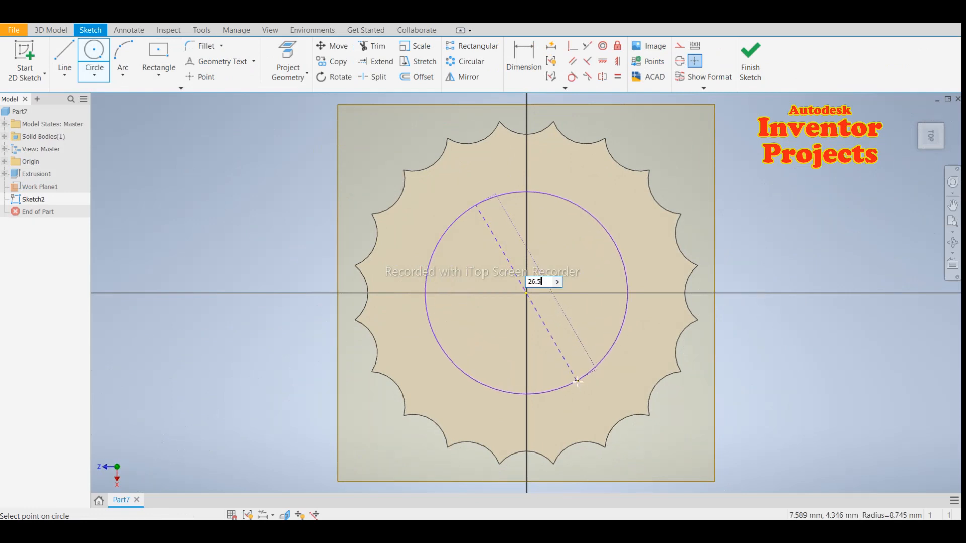
key(Return)
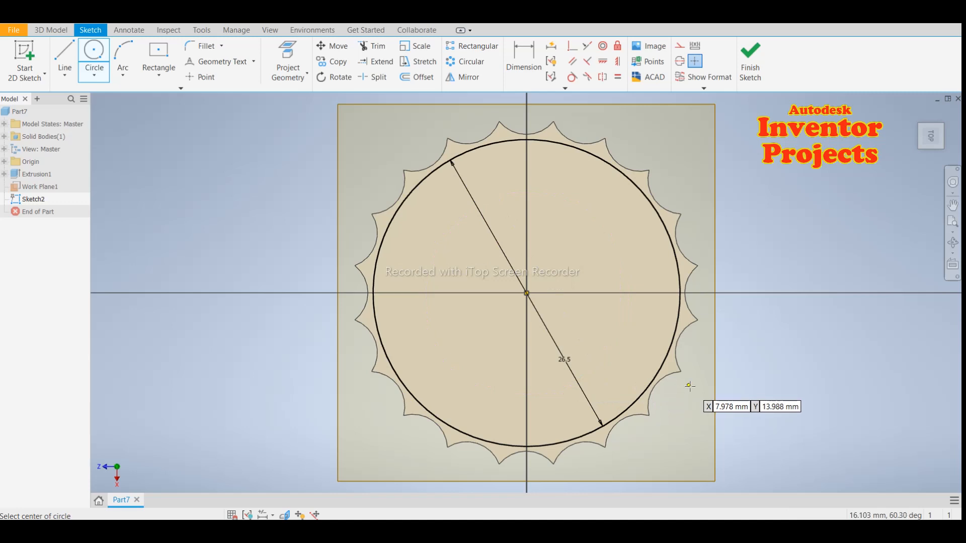
click(751, 61)
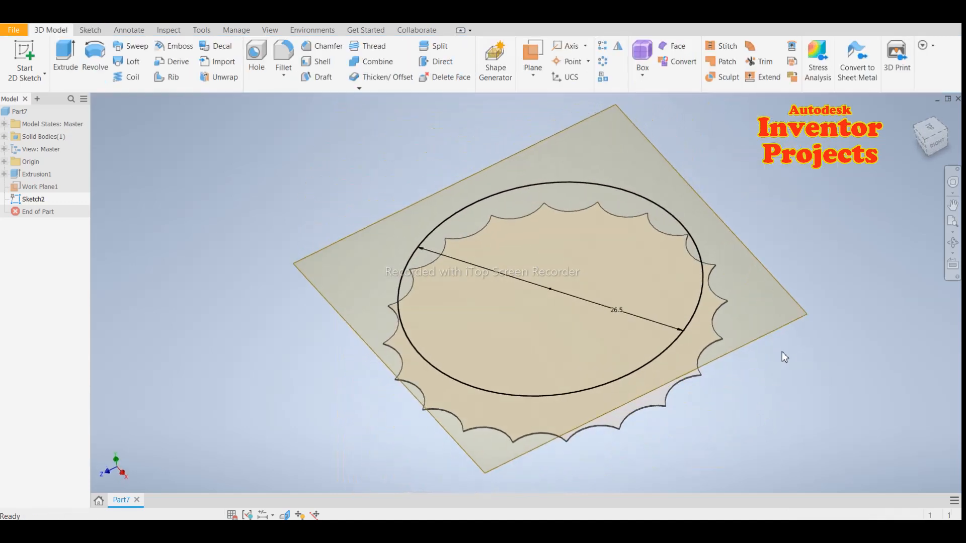
- Hide the work plane that carries the 26.5 mm circle
click(789, 326)
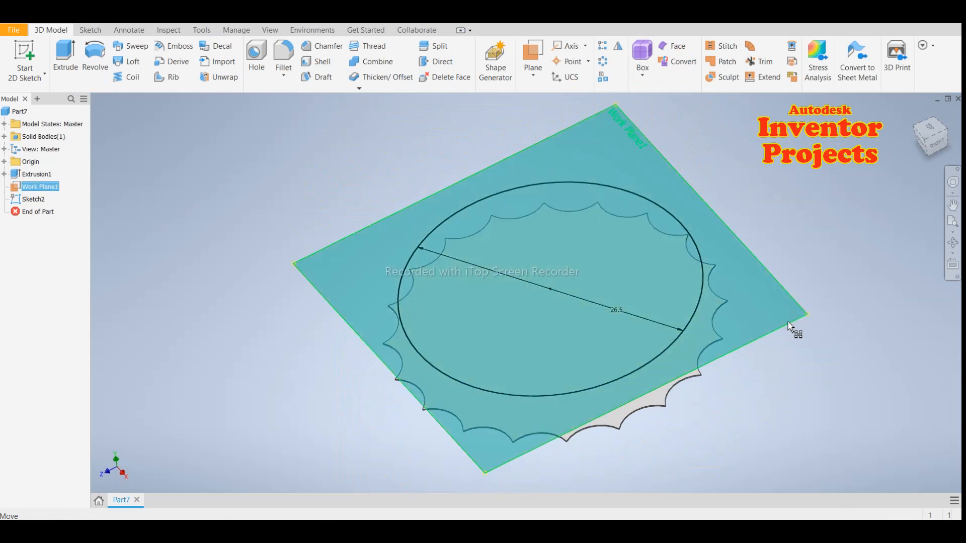
right_click(788, 323)
click(818, 336)
- Start a sketch on the scalloped disc's upper face, project the face's outline into it and finish the sketch
click(522, 422)
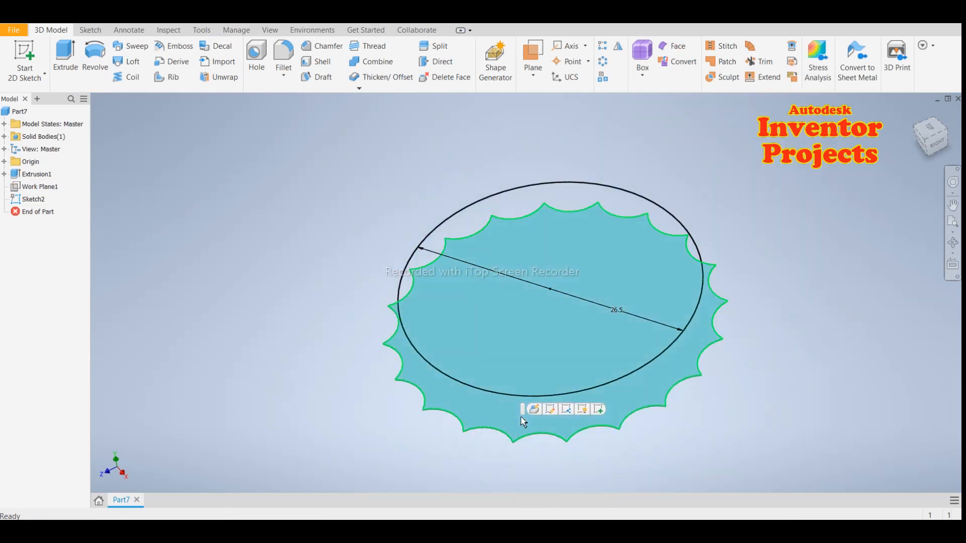
click(600, 411)
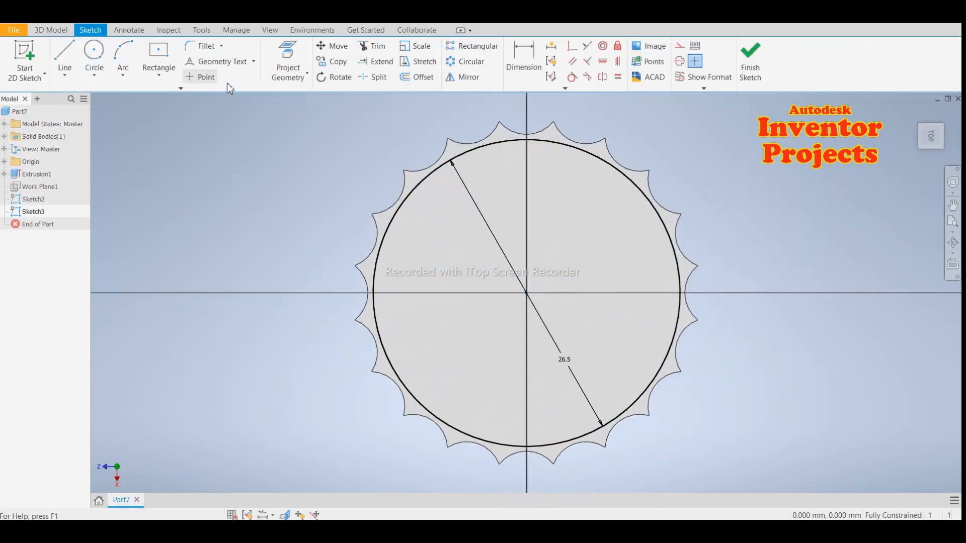
click(297, 57)
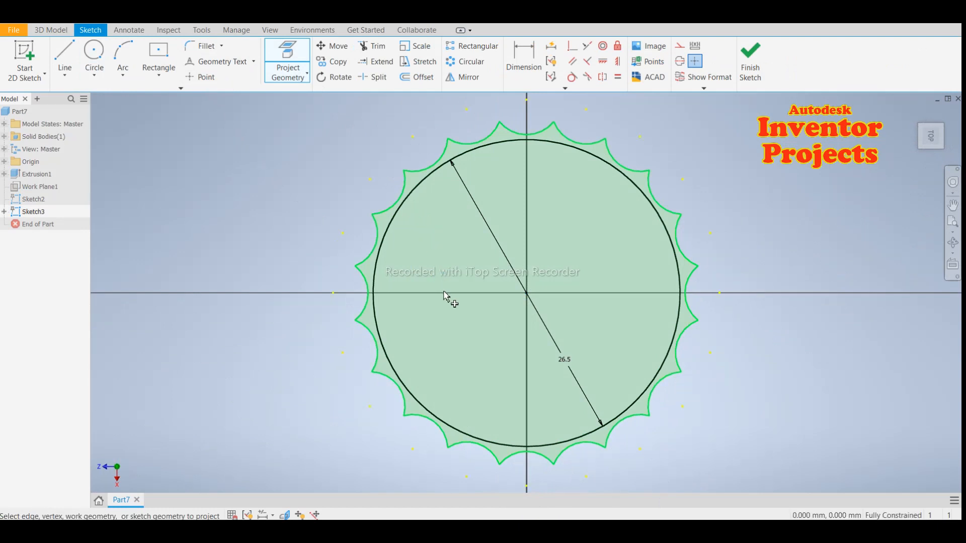
right_drag(701, 307, 748, 310)
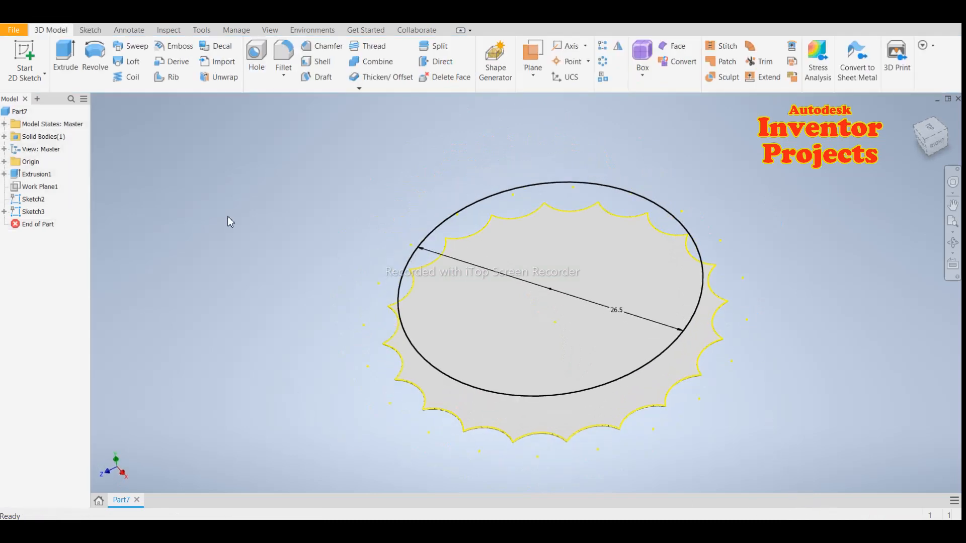
- Loft a solid from the disc's scalloped edge loop to the 26.5 mm circle
click(131, 64)
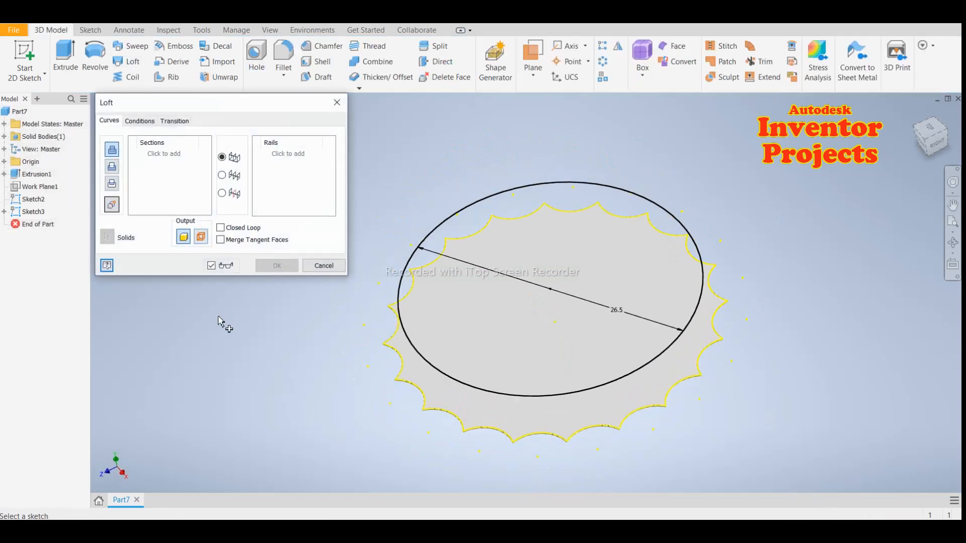
click(450, 418)
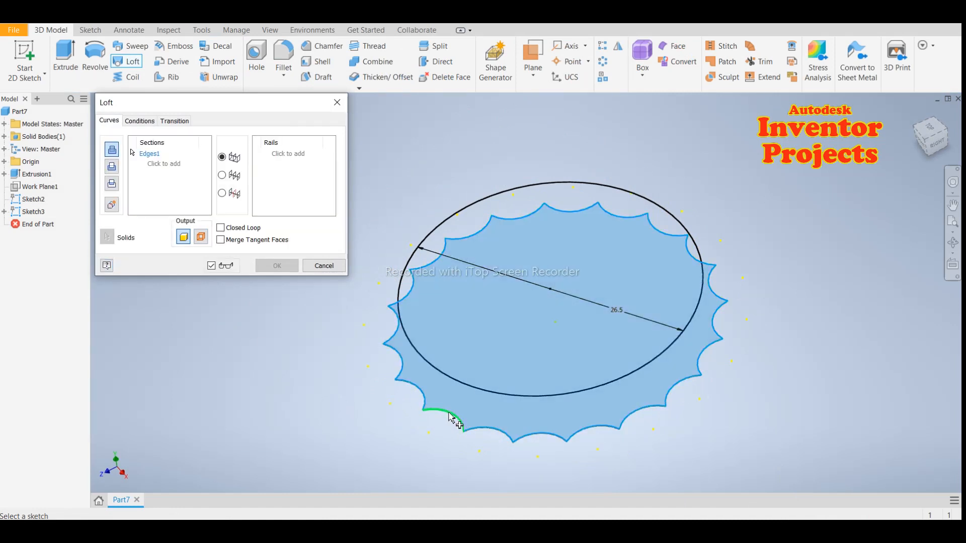
click(428, 364)
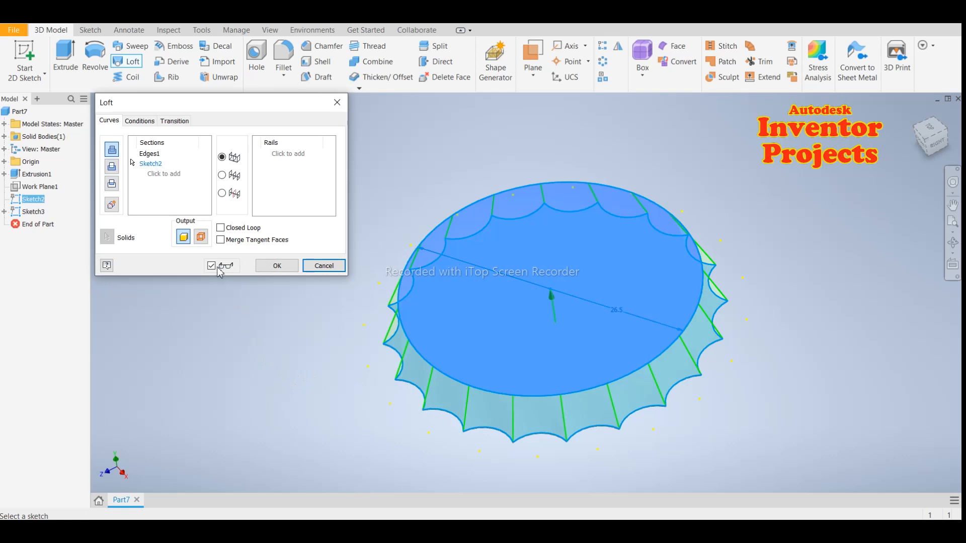
click(275, 264)
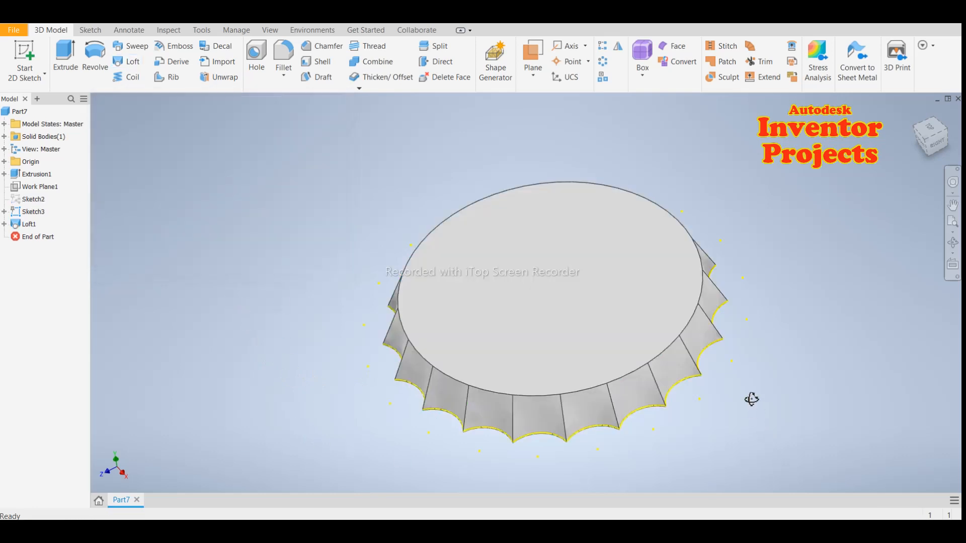
- Create a work plane offset 3 mm from the loft's circular top face
mouse_move(752, 399)
shift+middle_down()
mouse_move(746, 330)
mouse_move(741, 394)
mouse_move(757, 412)
shift+middle_up()
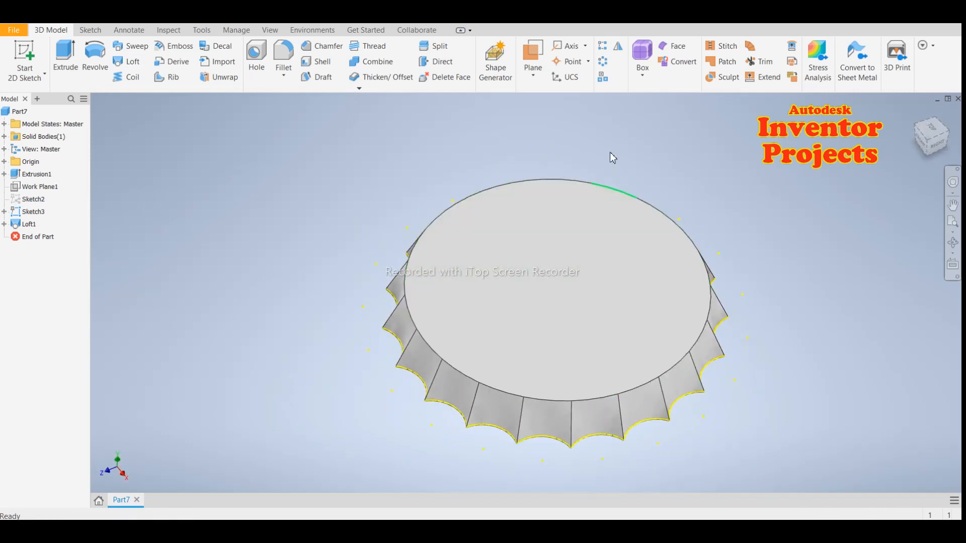
click(533, 74)
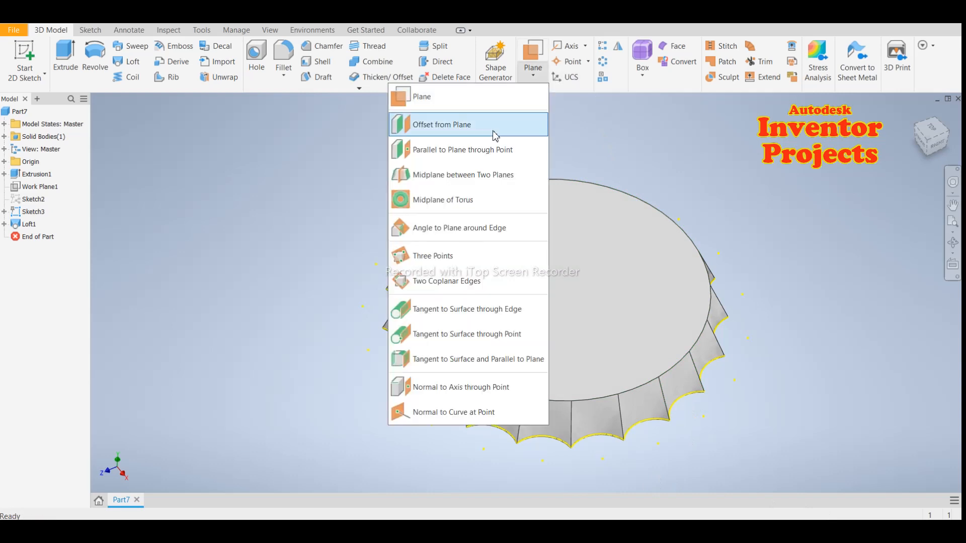
click(429, 125)
click(521, 302)
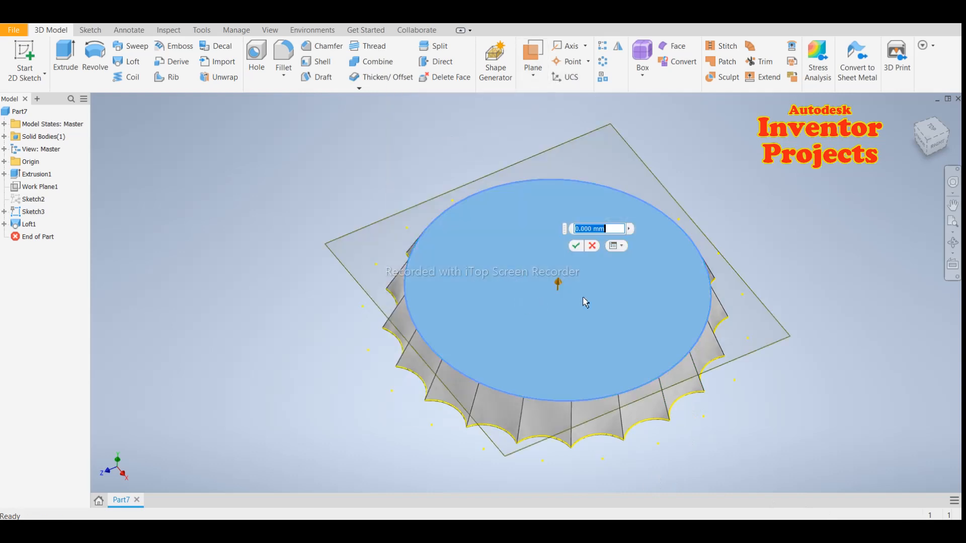
text(3)
click(576, 246)
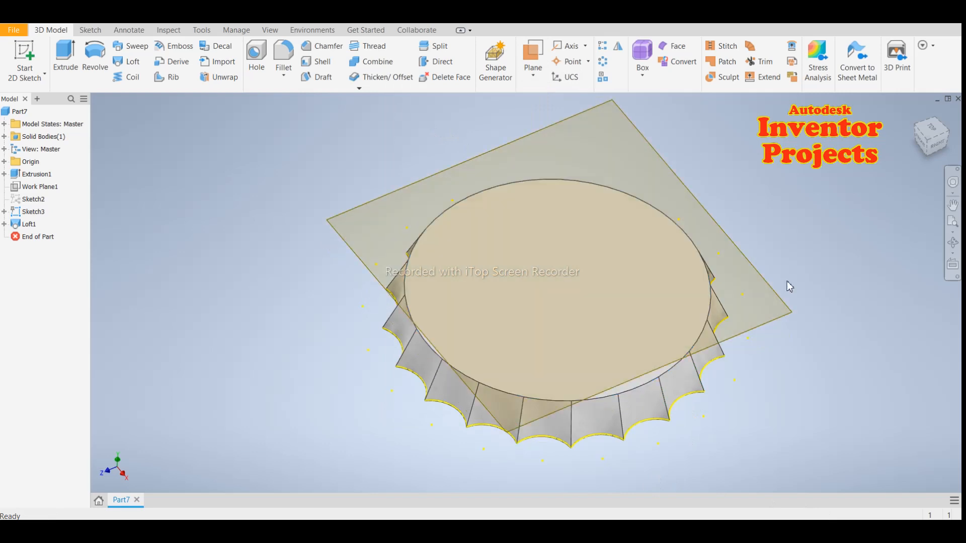
- Sketch a 25 mm diameter circle centred on the origin on the offset work plane and finish the sketch
mouse_move(845, 345)
shift+middle_down()
mouse_move(848, 312)
mouse_move(840, 333)
shift+middle_up()
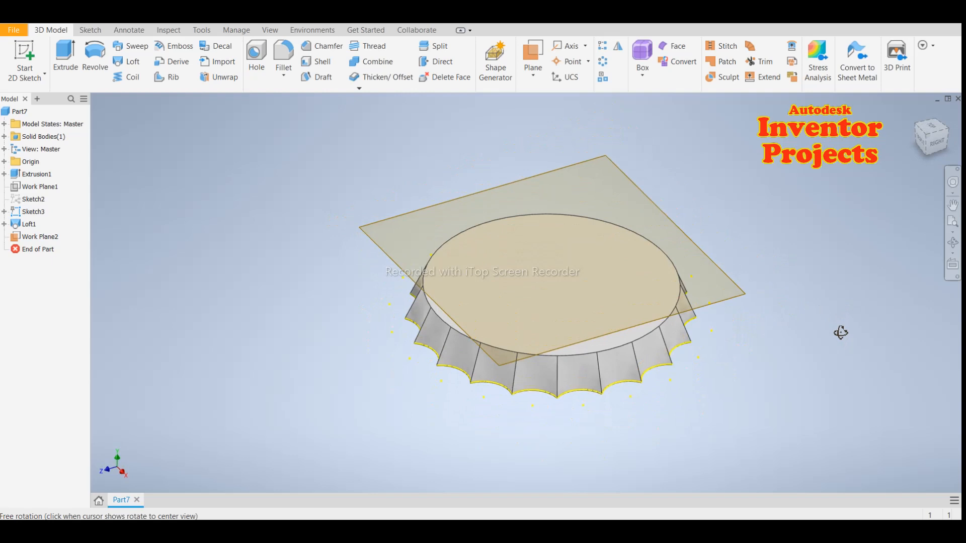
click(738, 296)
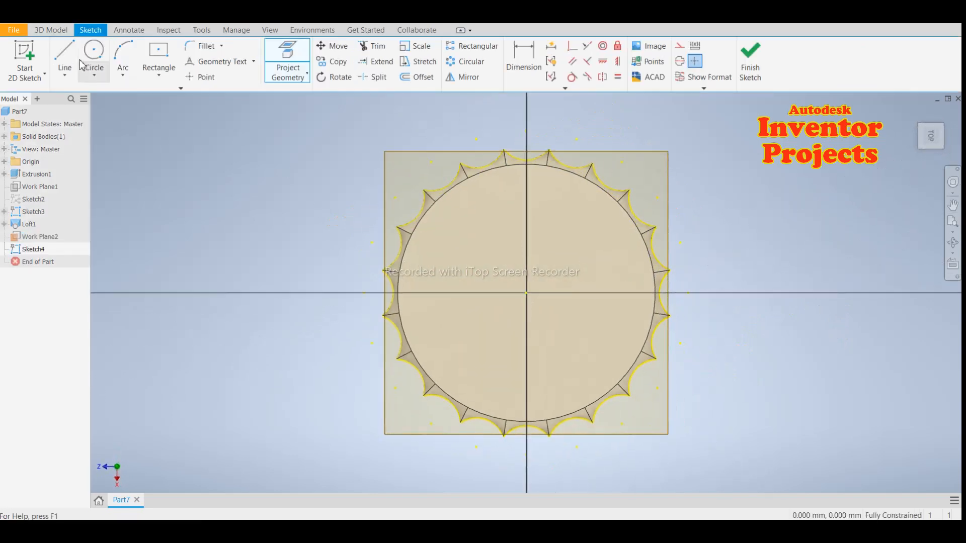
key(c)
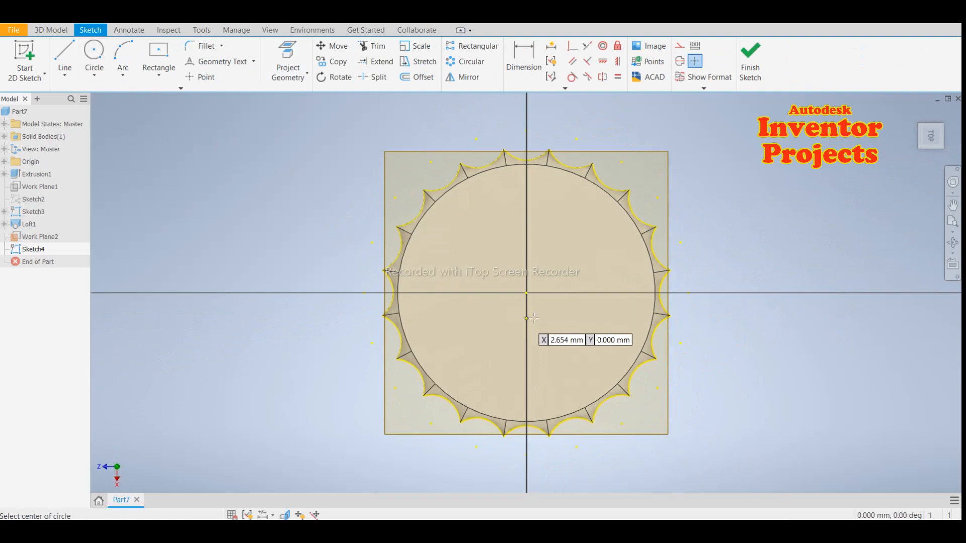
click(526, 293)
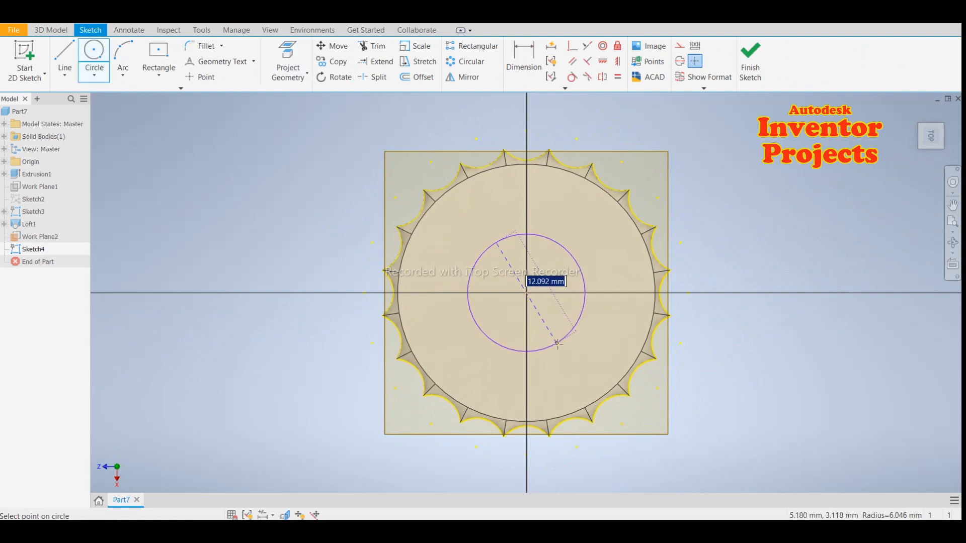
text(25)
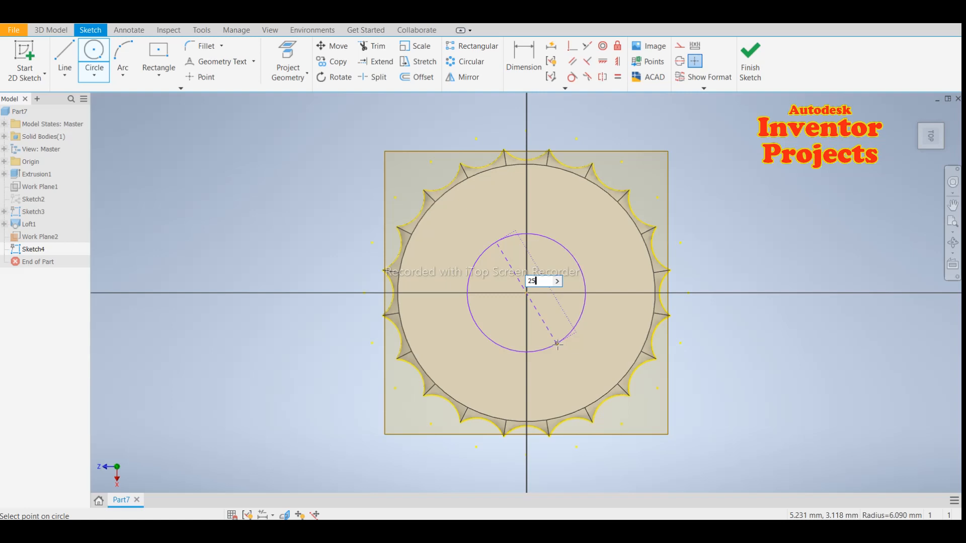
key(Return)
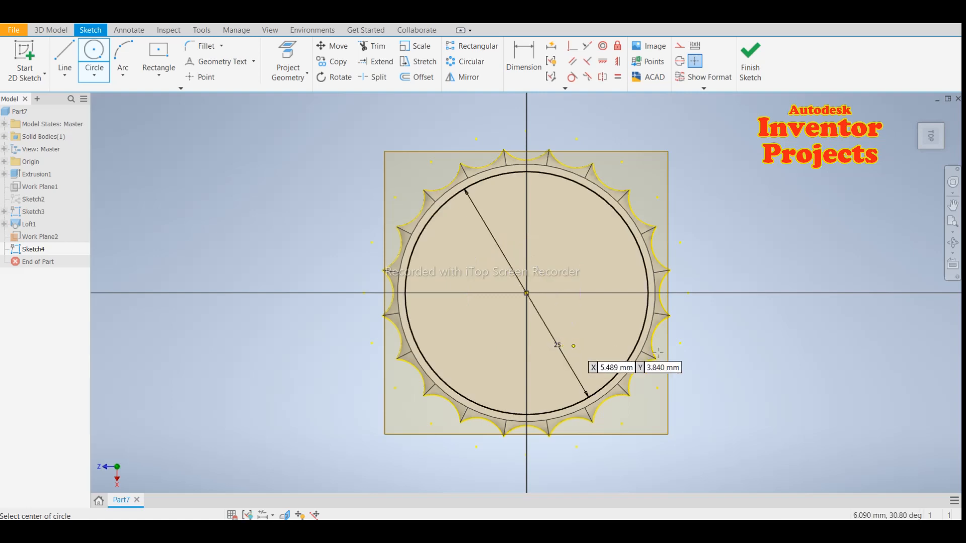
click(751, 70)
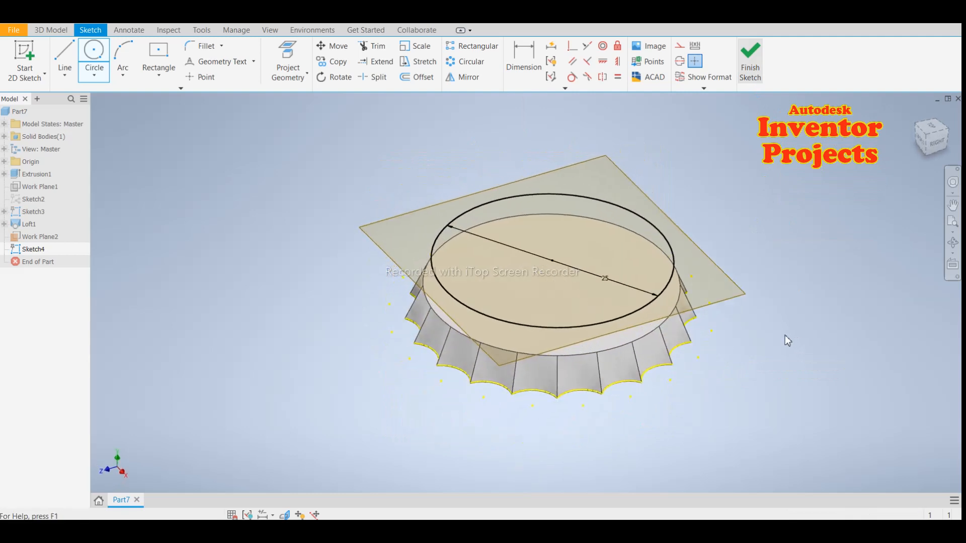
- Hide the work plane that carries the 25 mm circle
click(739, 301)
right_click(738, 297)
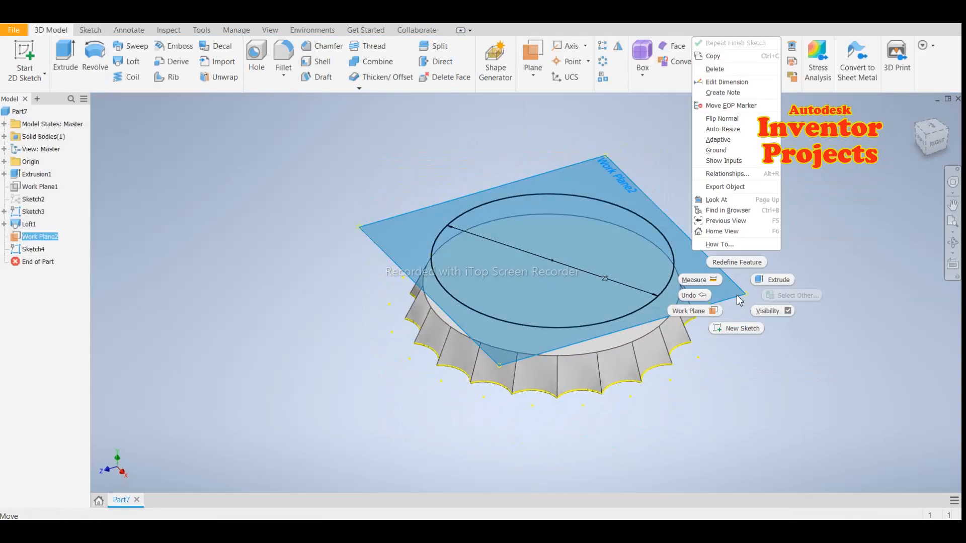
click(772, 312)
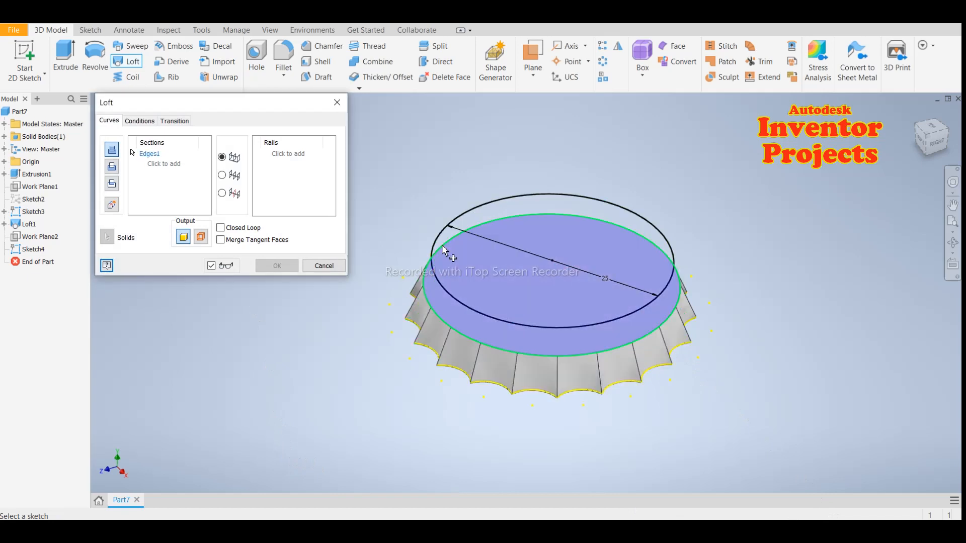
- Loft a solid from the circular top face's edge to the 25 mm circle and fillet its upper edge with a 2.5 mm radius
click(530, 325)
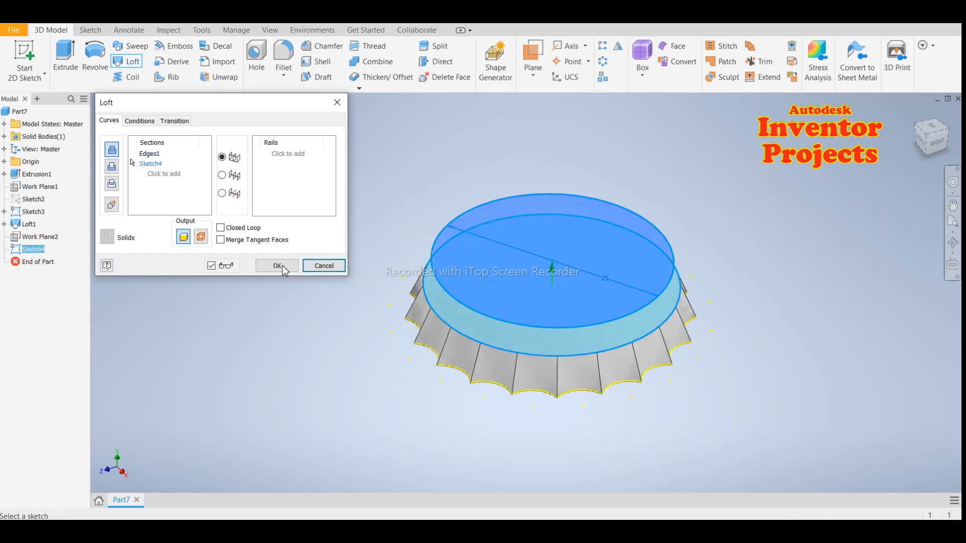
click(279, 267)
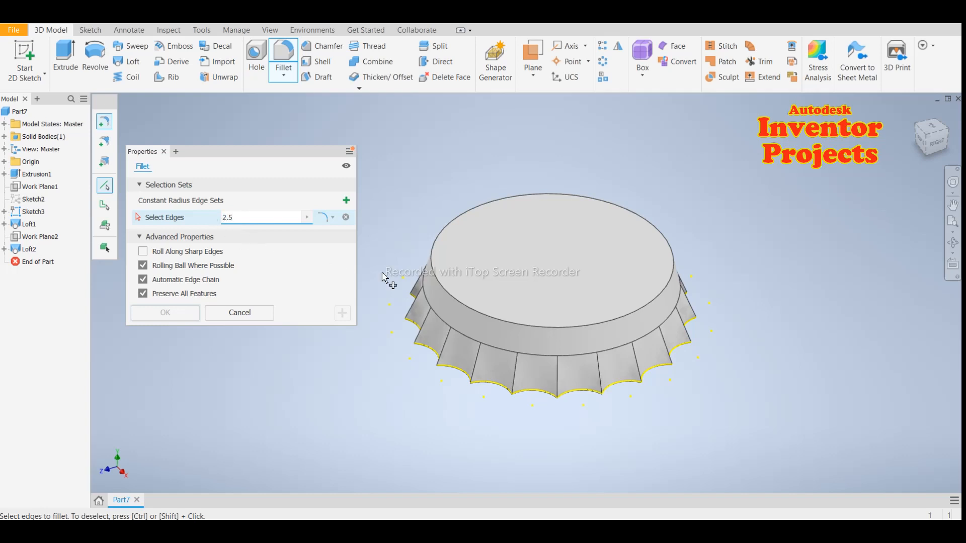
click(447, 295)
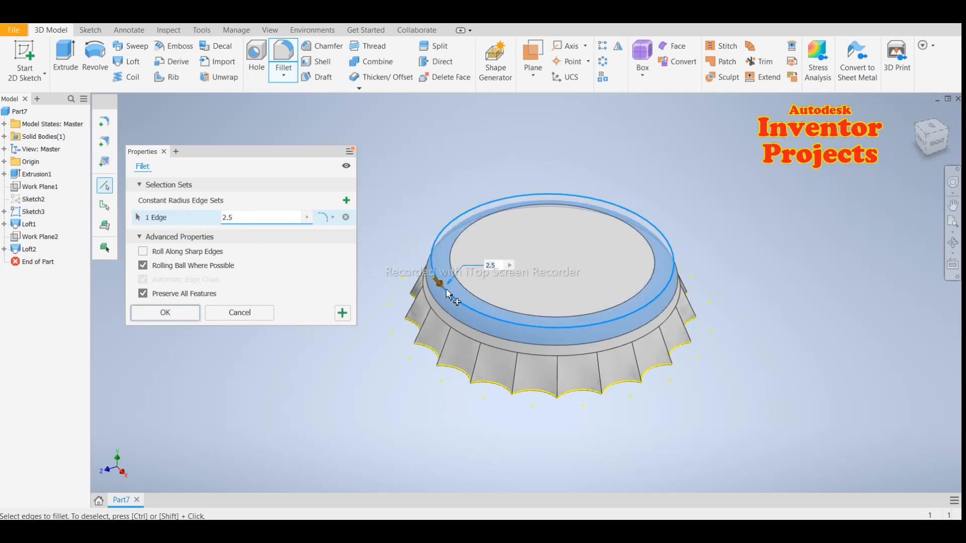
click(171, 313)
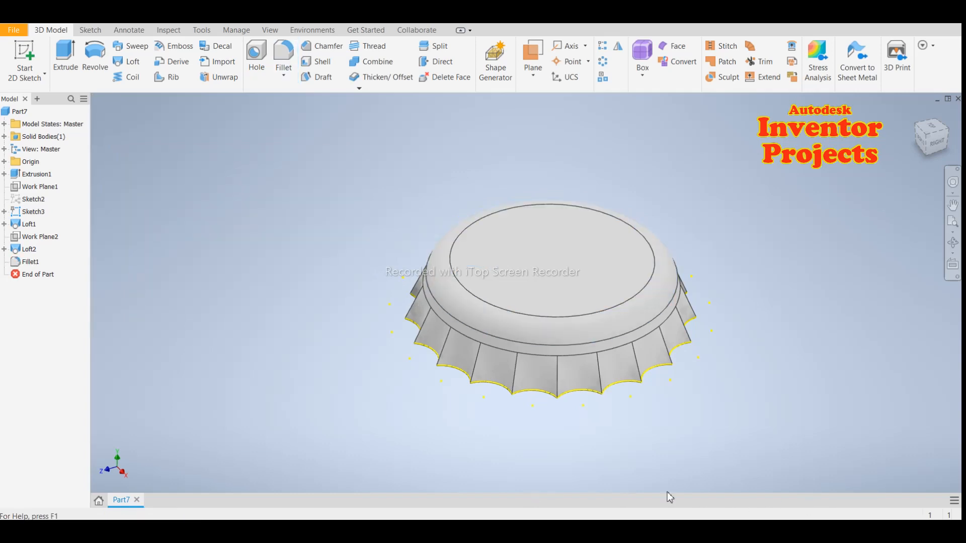
- Hide the sketch with the projected scalloped outline and give the part the Gold - Metal appearance
right_click(37, 212)
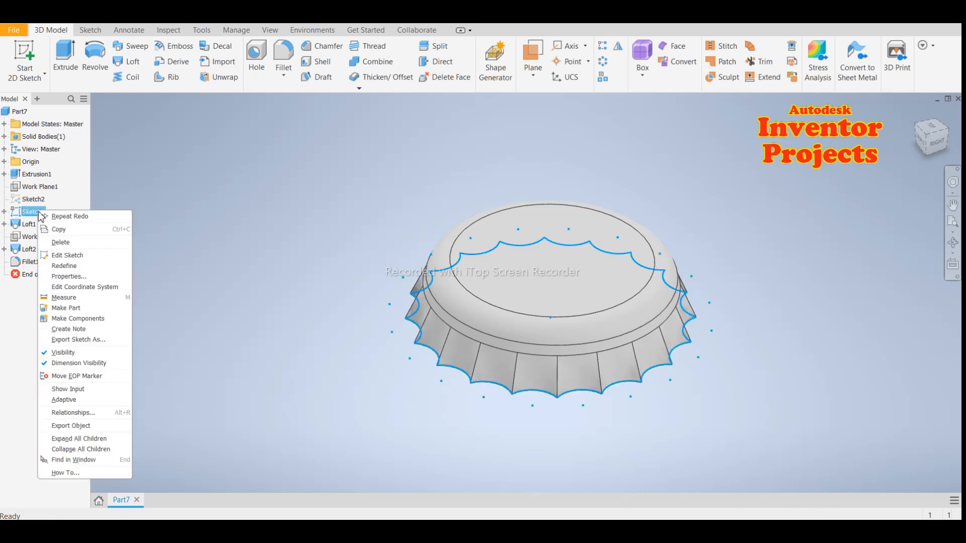
click(93, 353)
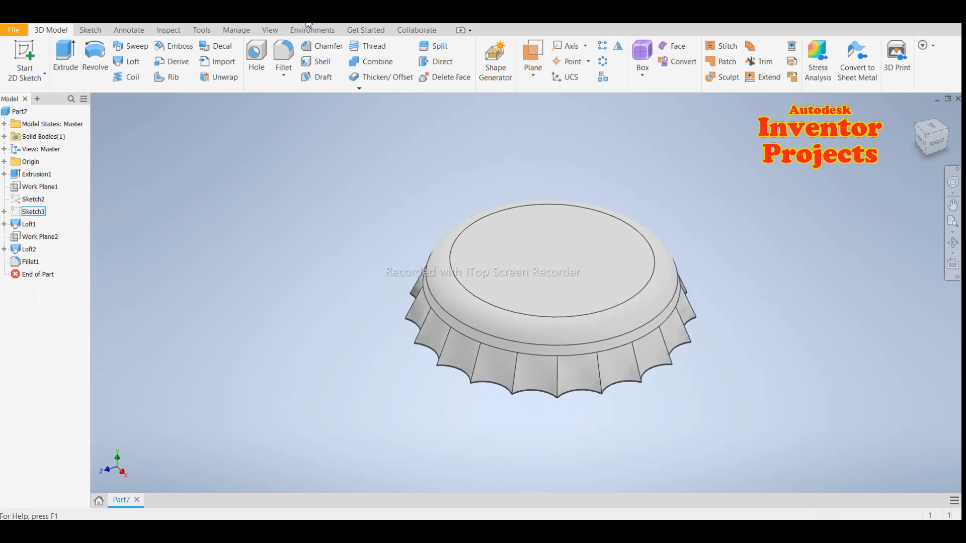
scroll(274, 380, down, 5)
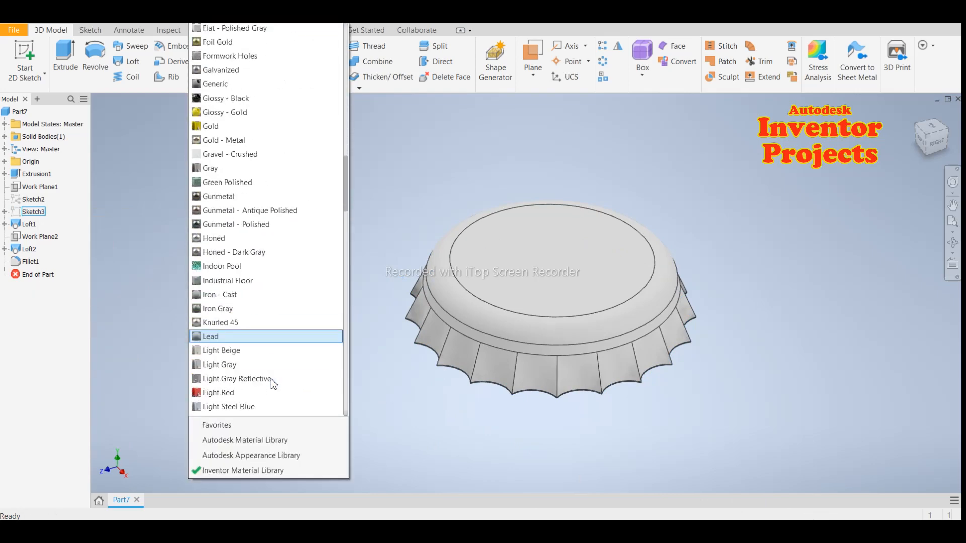
scroll(285, 303, up, 1)
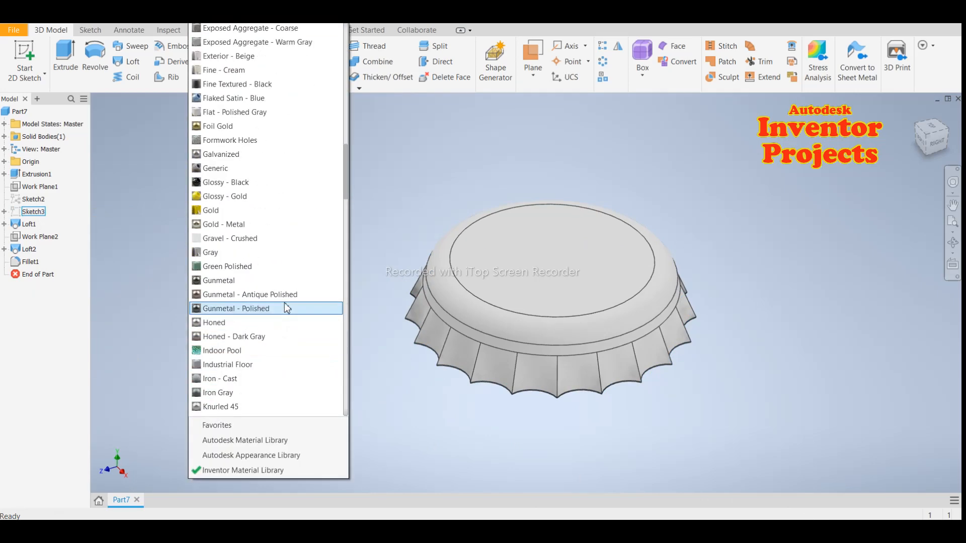
scroll(285, 303, down, 1)
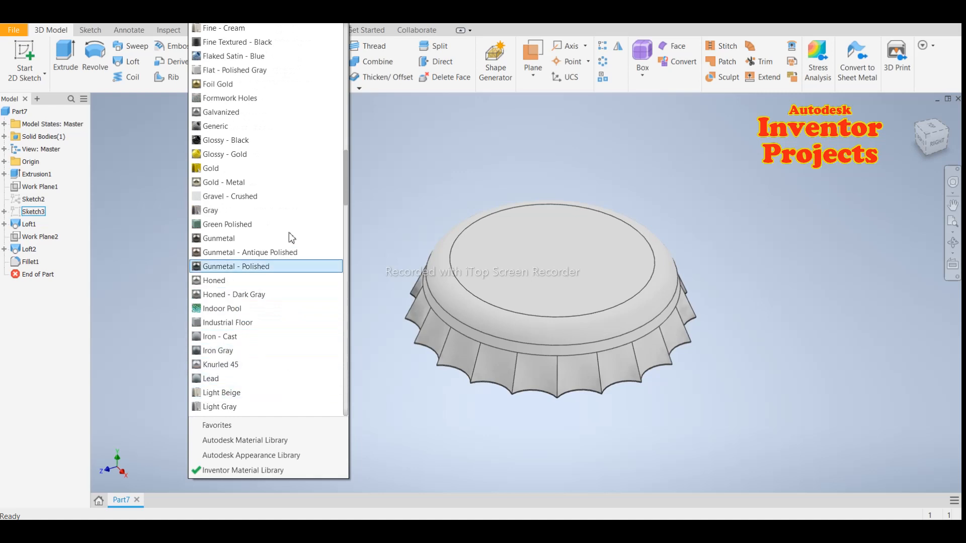
click(282, 186)
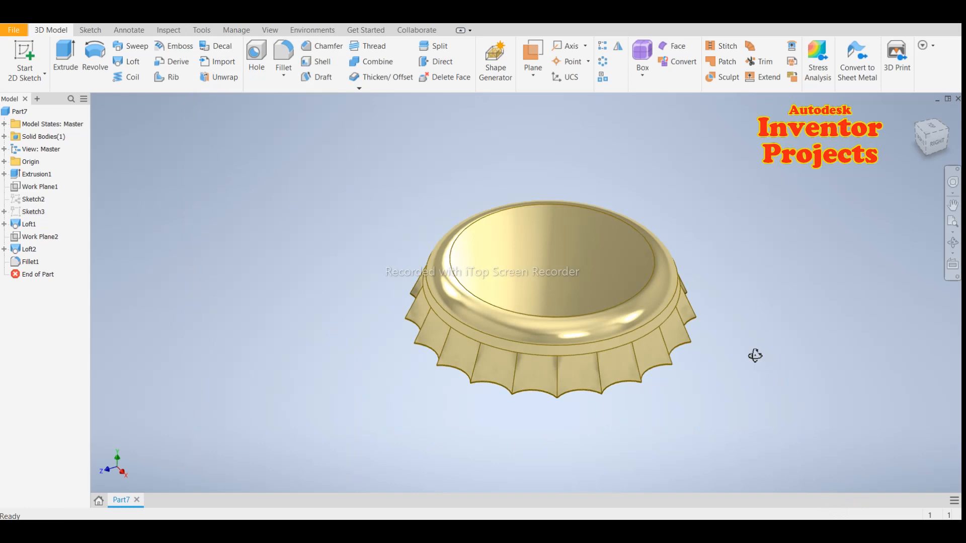
- Start a sketch on the scalloped bottom face, draw an origin-centred circle that encloses the whole outline and finish the sketch
shift+middle_drag(755, 356, 746, 280)
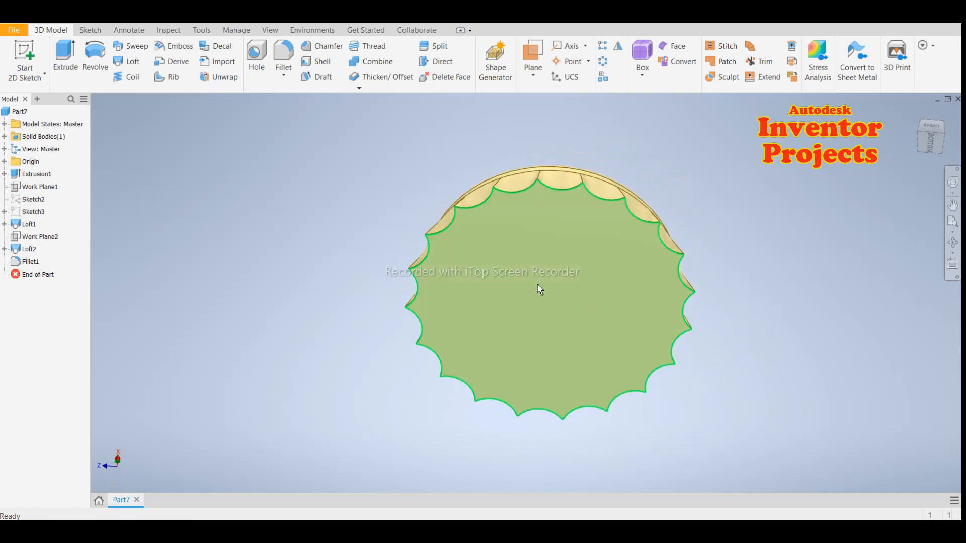
click(537, 285)
click(615, 276)
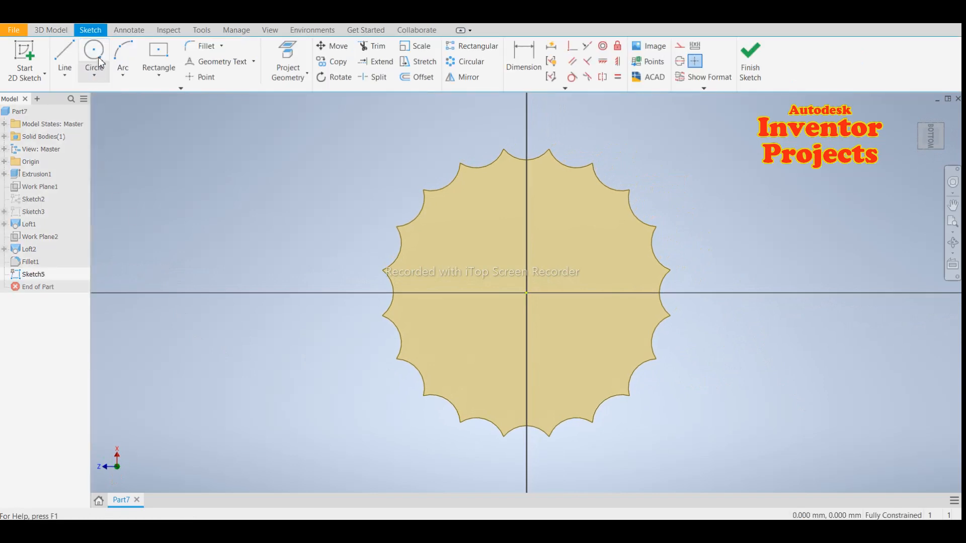
click(100, 63)
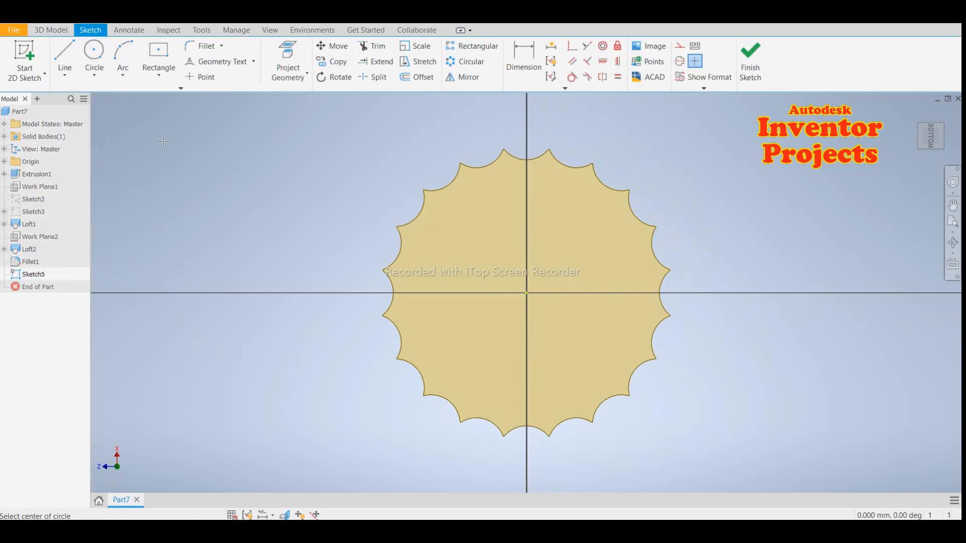
click(526, 293)
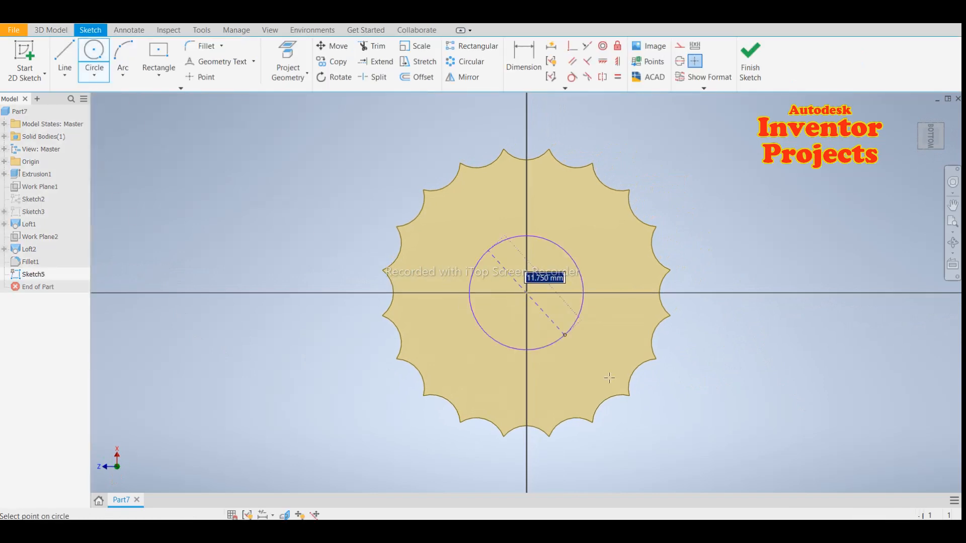
click(680, 389)
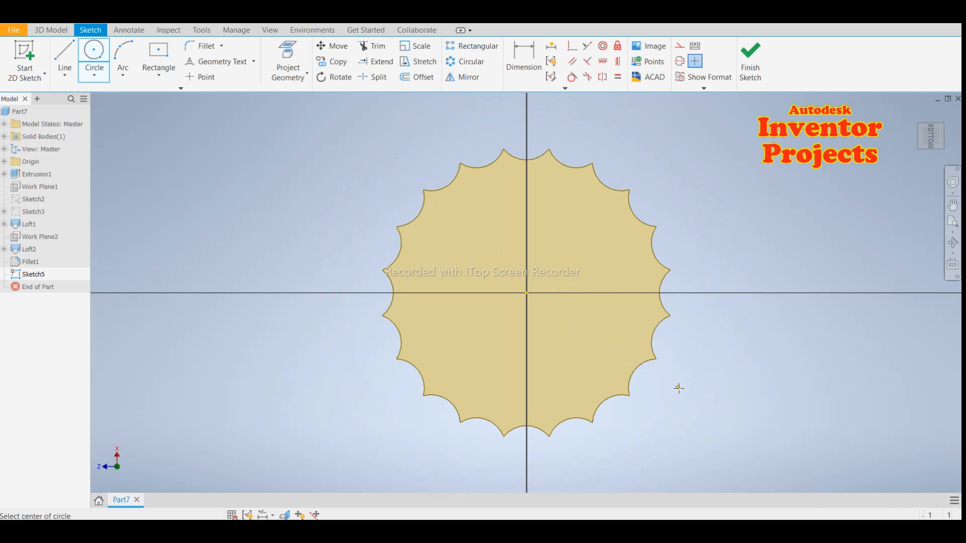
click(752, 70)
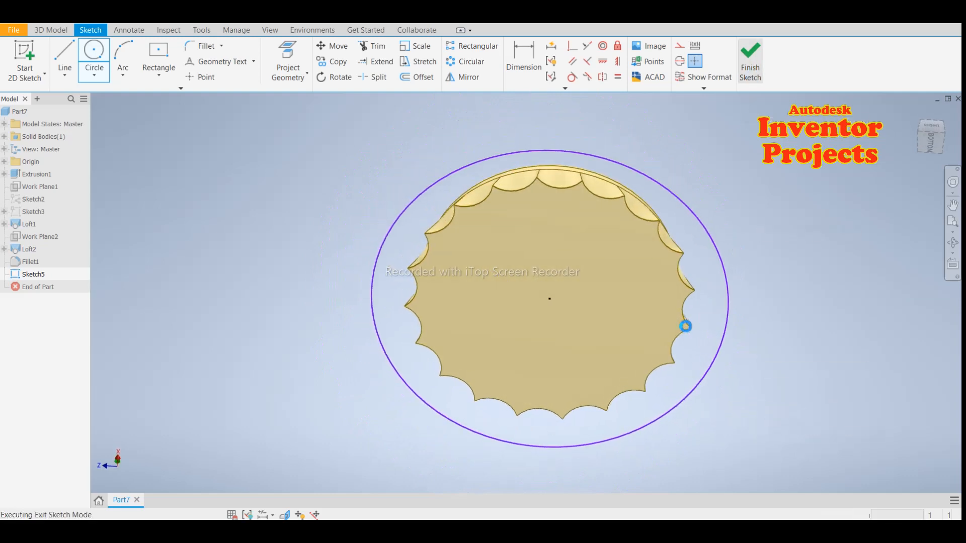
- Extrude the enclosing circle 0.1 mm into the body as a cut to trim the part's underside
click(66, 56)
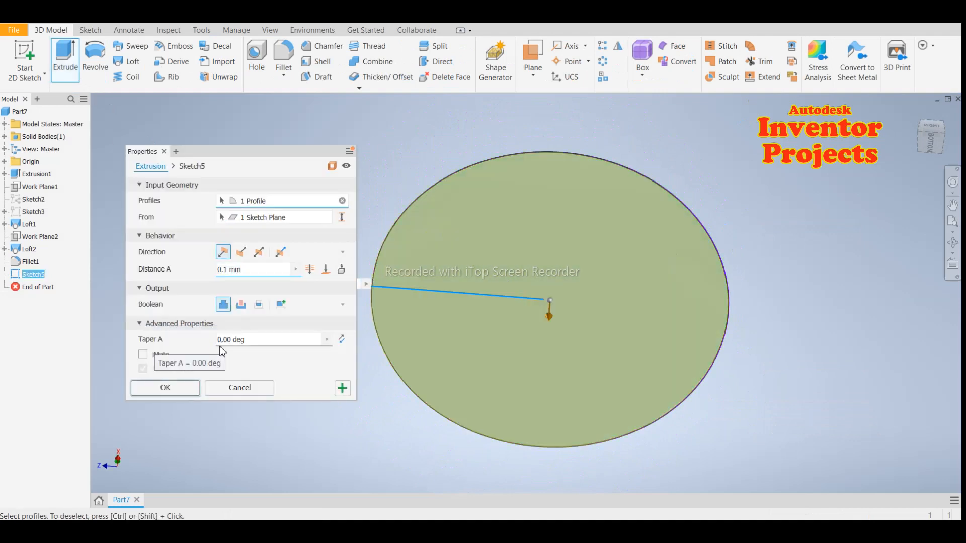
click(241, 251)
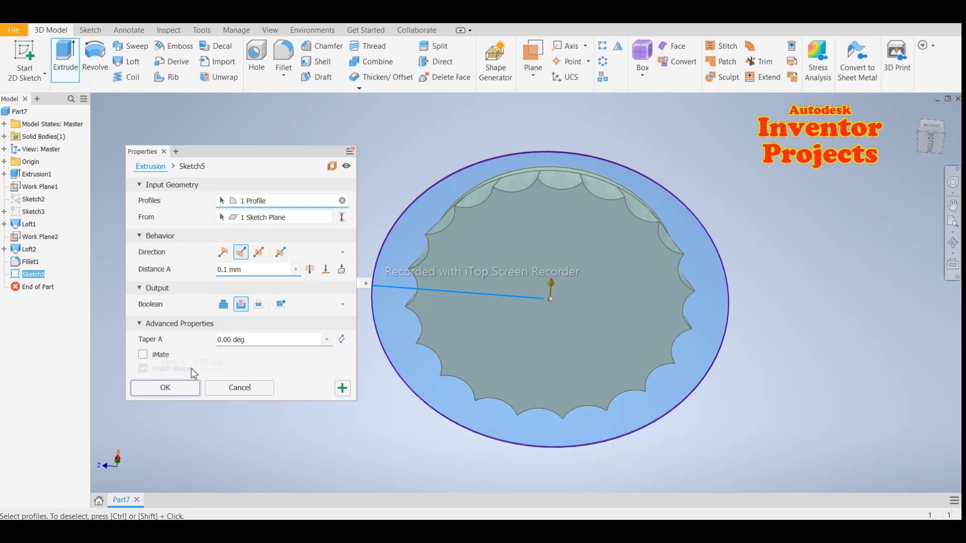
click(173, 389)
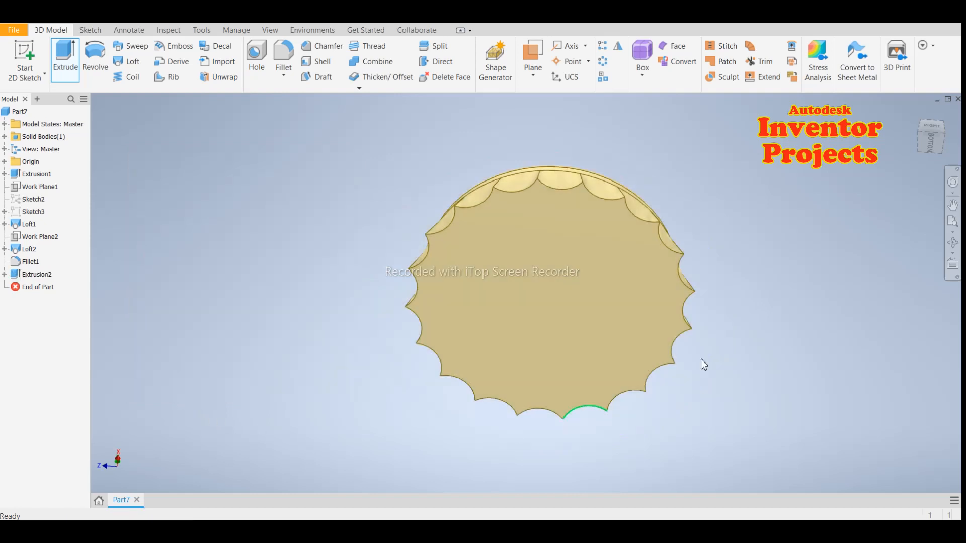